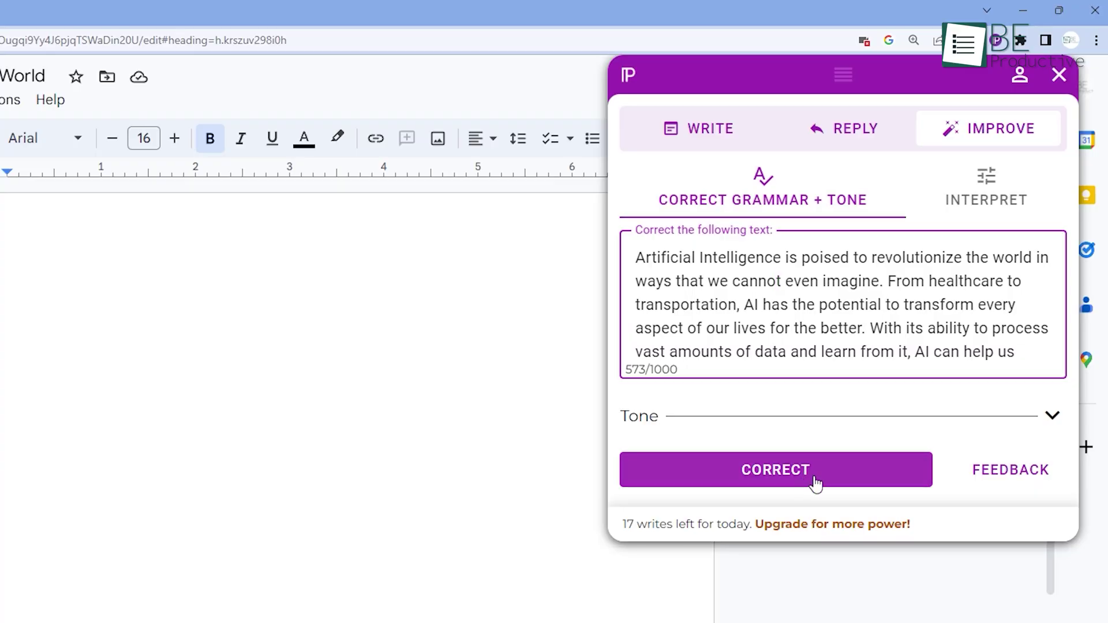
- Apply grammar corrections and Wordtune rewrites to get 'The first thing we need is a lot of data!'
{"action": "left_click", "coordinate": [814, 483]}
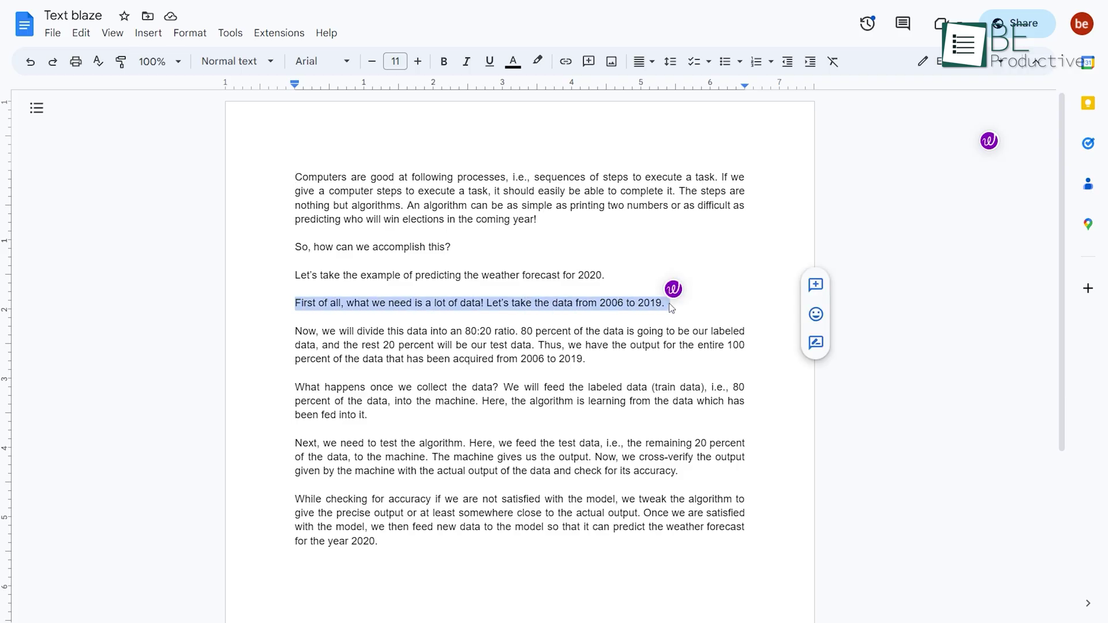
{"action": "left_click", "coordinate": [673, 289]}
{"action": "left_click", "coordinate": [486, 362]}
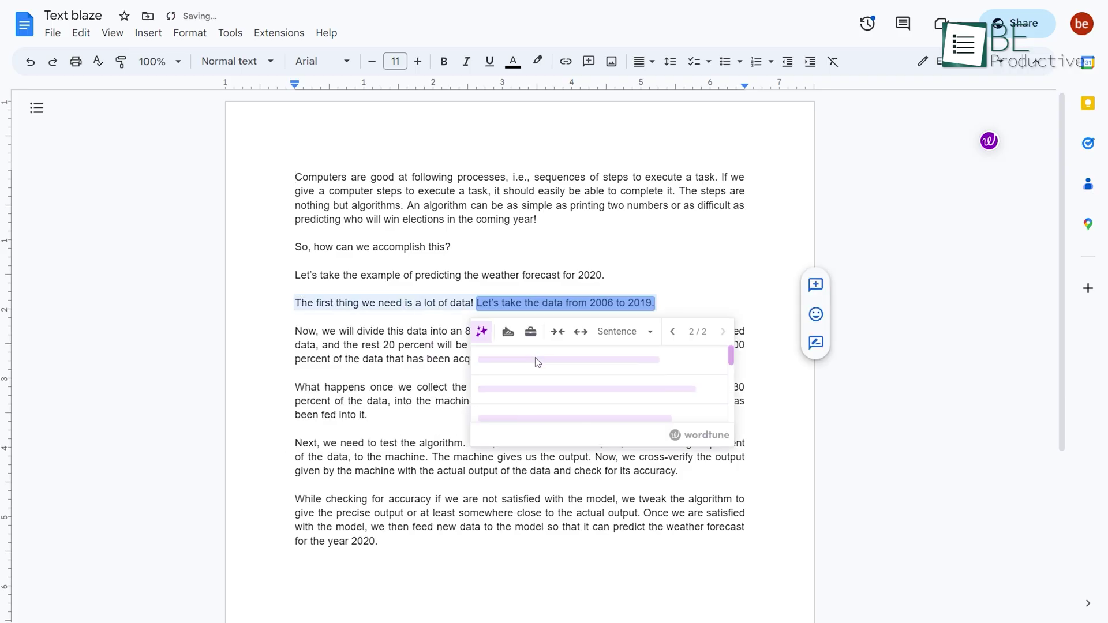
{"action": "left_click", "coordinate": [692, 363]}
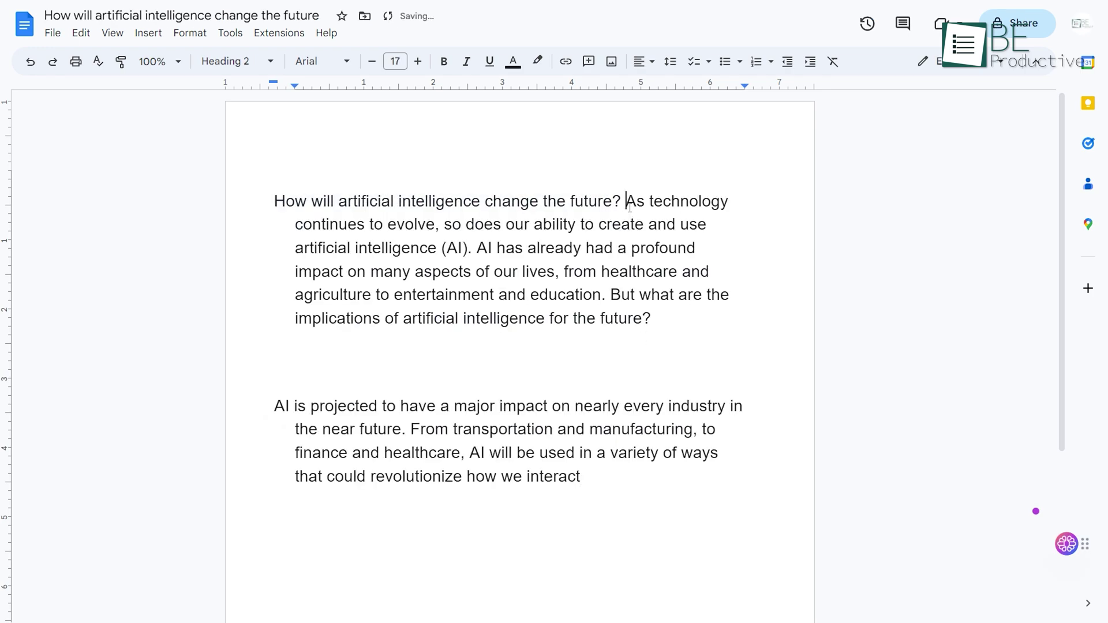
- Split the article text into its own paragraph and clear Mindi's Articles filter
{"action": "key", "text": "Return"}
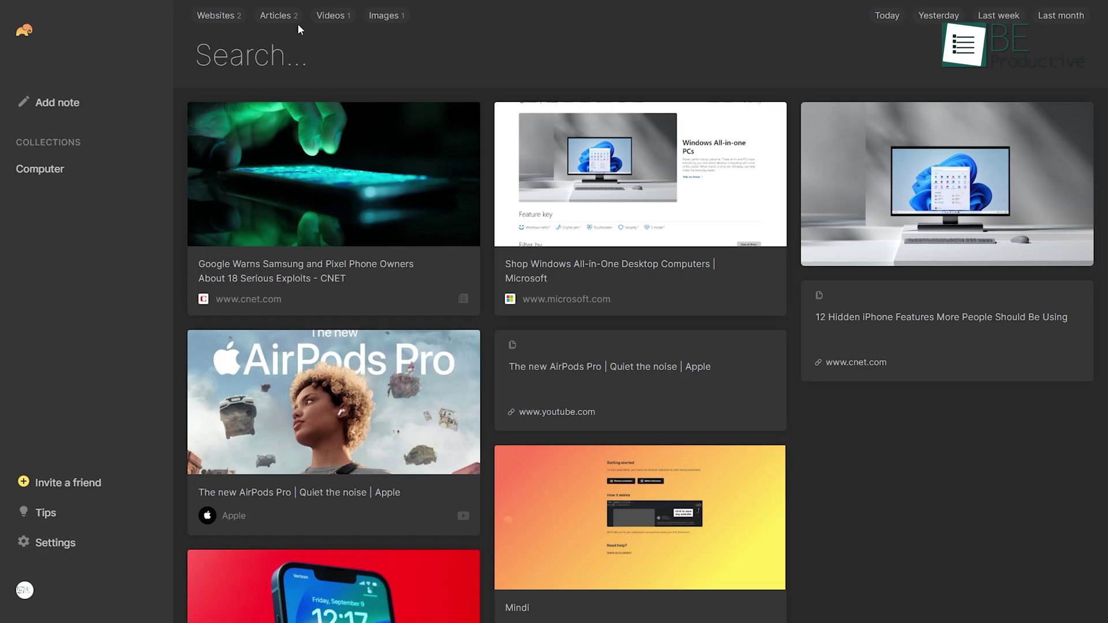
{"action": "left_click", "coordinate": [288, 15]}
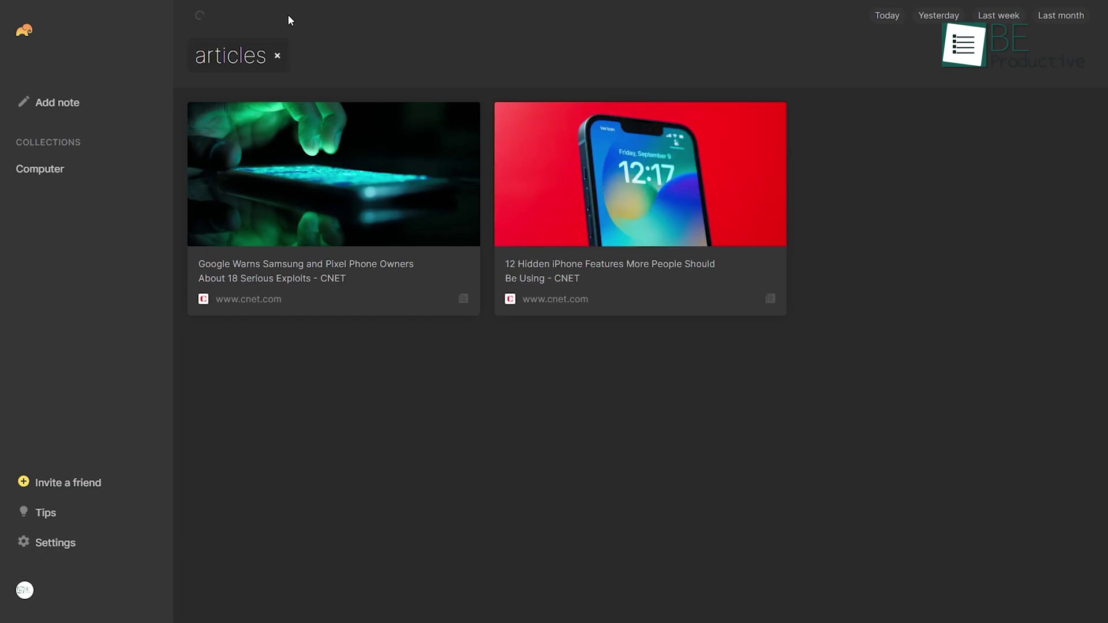
{"action": "left_click", "coordinate": [278, 58]}
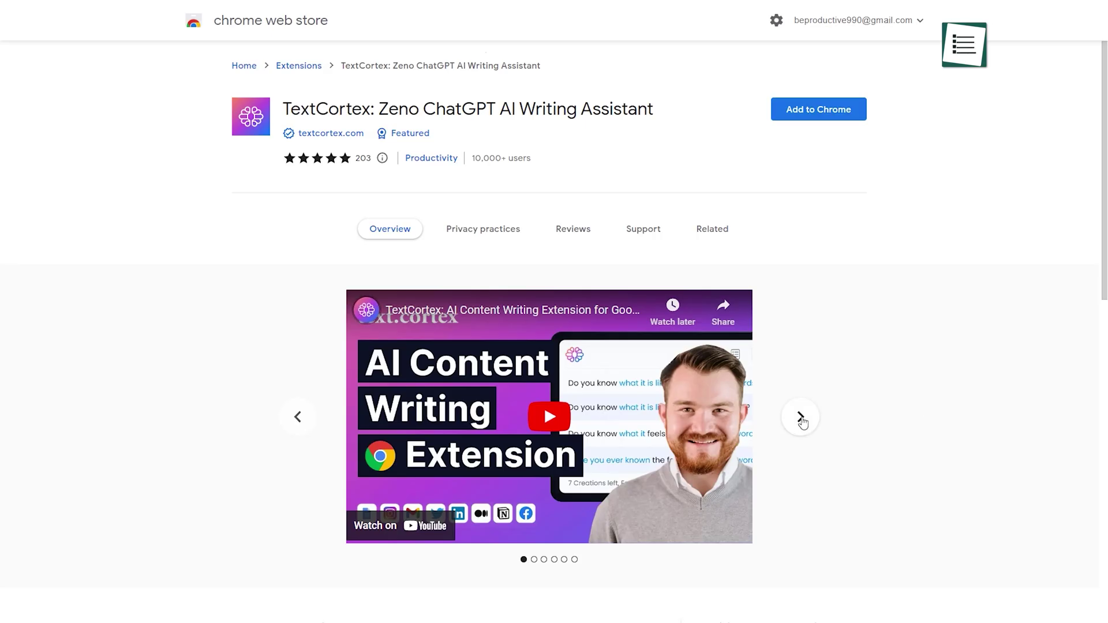
- Advance the TextCortex screenshots three slides to 'Use templates to create in 1 click'
{"action": "left_click", "coordinate": [801, 418]}
{"action": "left_click", "coordinate": [801, 418]}
{"action": "left_click", "coordinate": [801, 418]}
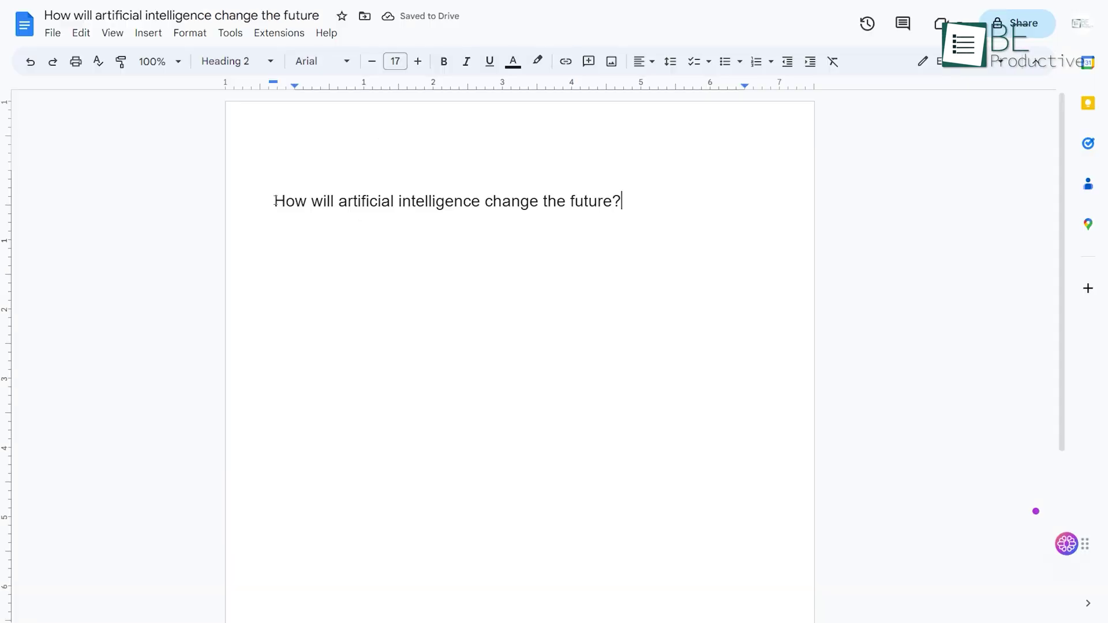
- Insert a TextCortex long-form article generated from the heading 'How will artificial intelligence change the future?'
{"action": "left_click_drag", "start_coordinate": [274, 201], "coordinate": [647, 201]}
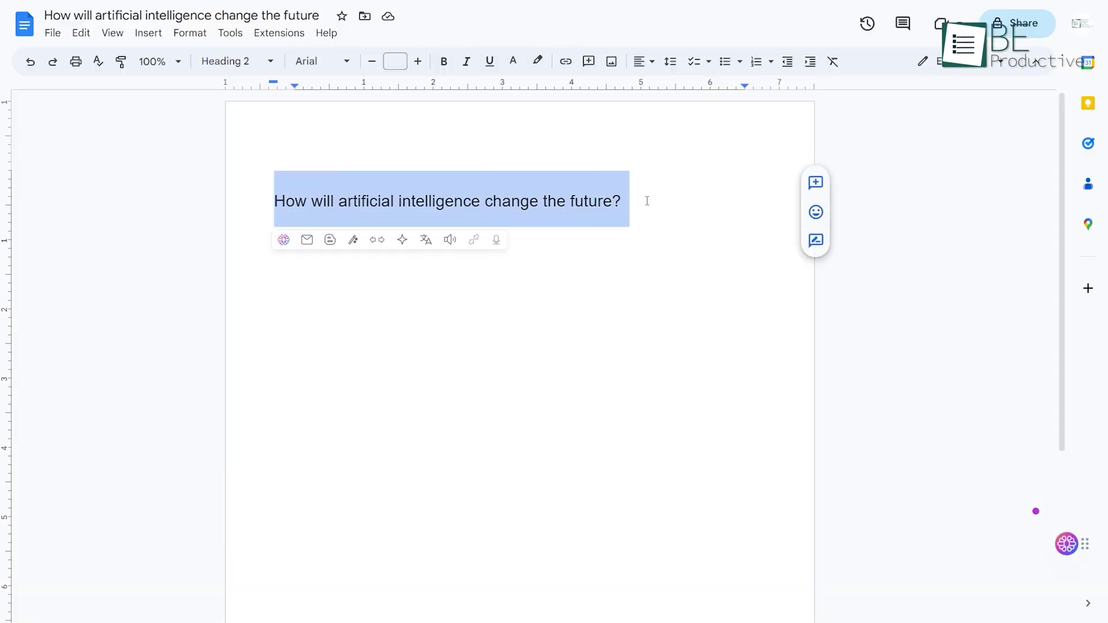
{"action": "left_click", "coordinate": [330, 240]}
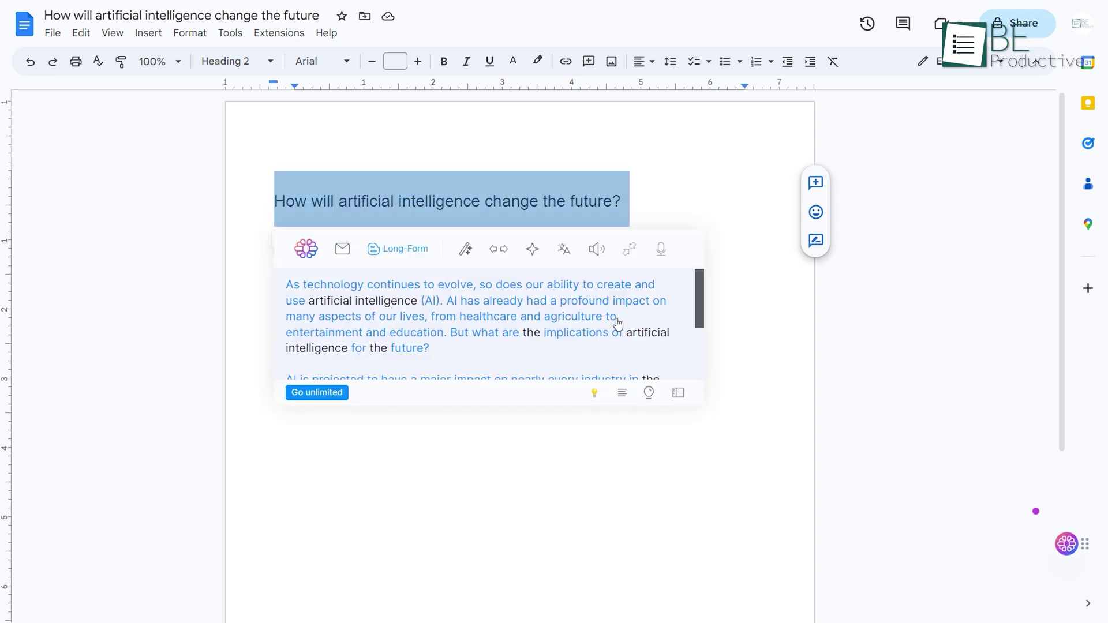
{"action": "left_click", "coordinate": [650, 355]}
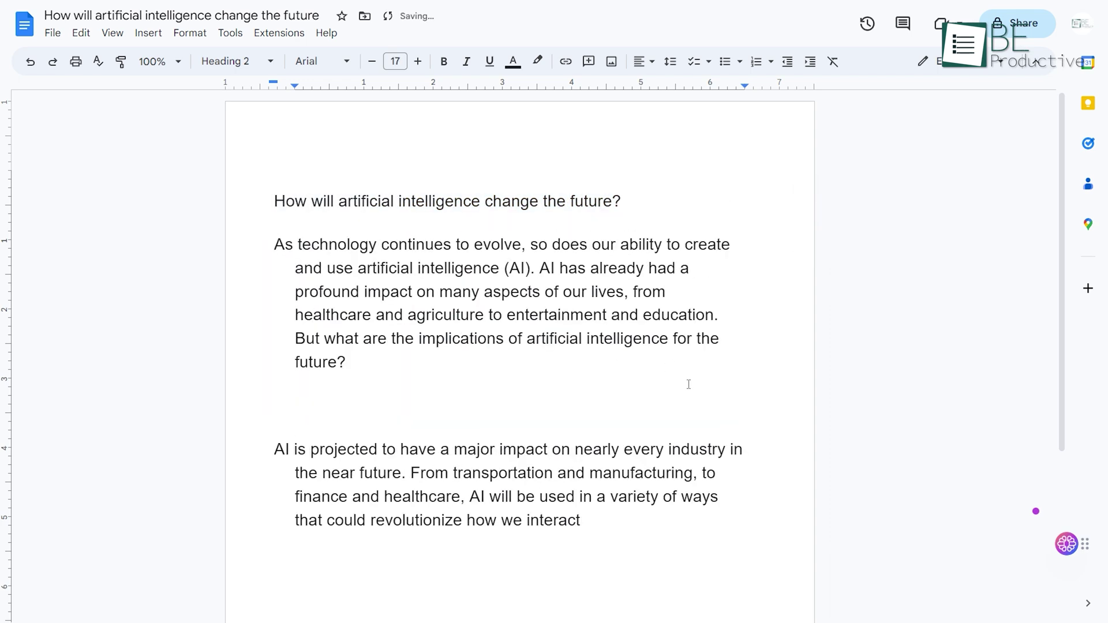
- Replace the article's first paragraph with a rewrite beginning 'As technology progresses'
{"action": "left_click_drag", "start_coordinate": [291, 251], "coordinate": [364, 360]}
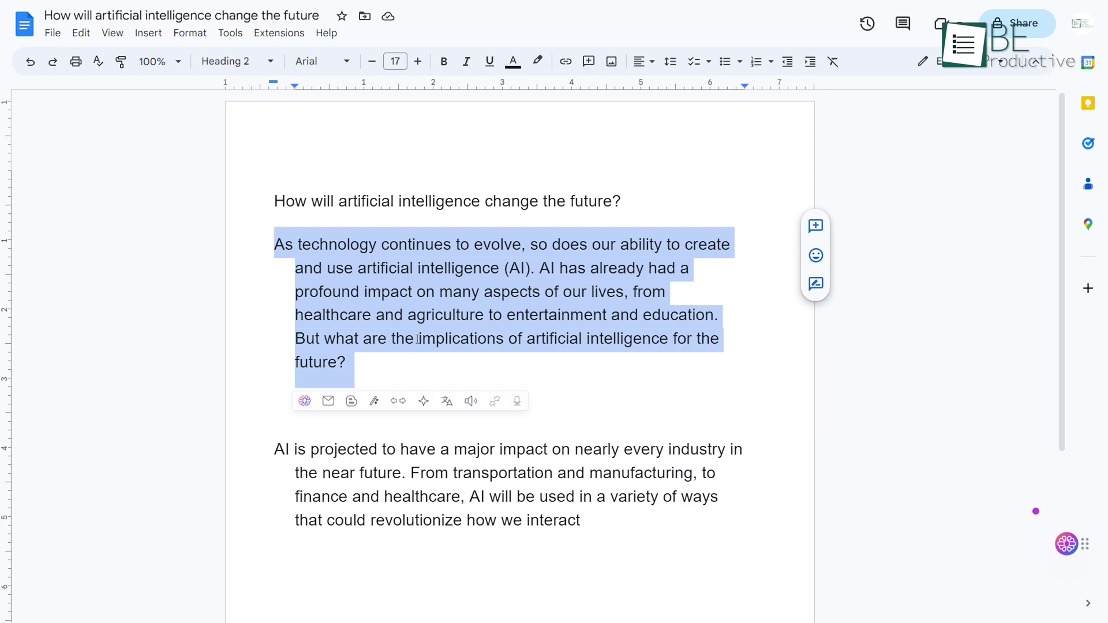
{"action": "left_click", "coordinate": [374, 403]}
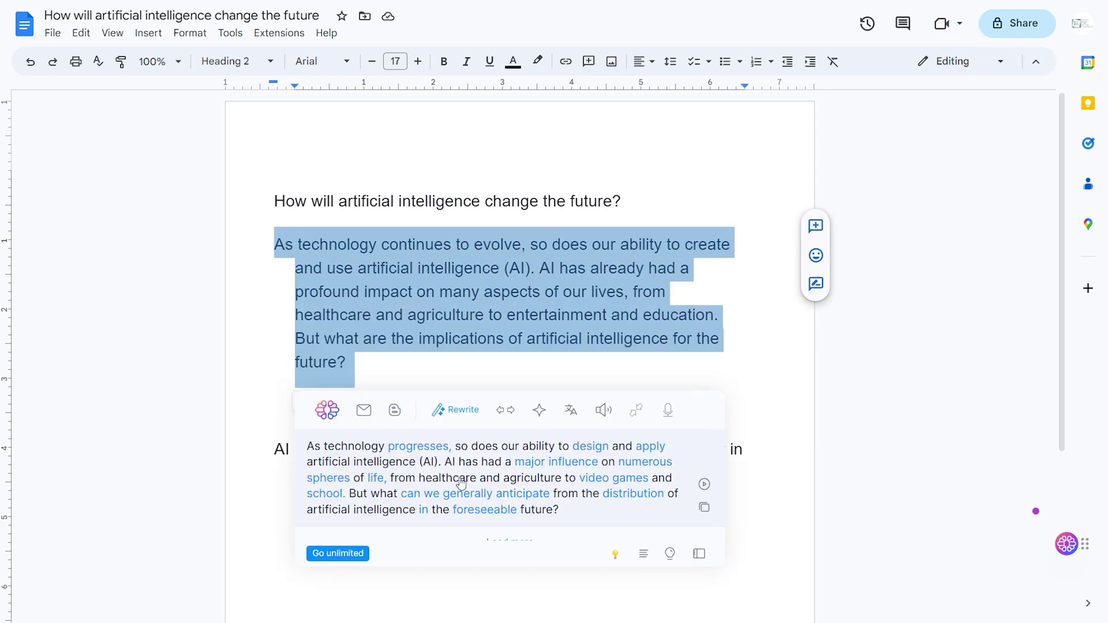
{"action": "left_click", "coordinate": [460, 483]}
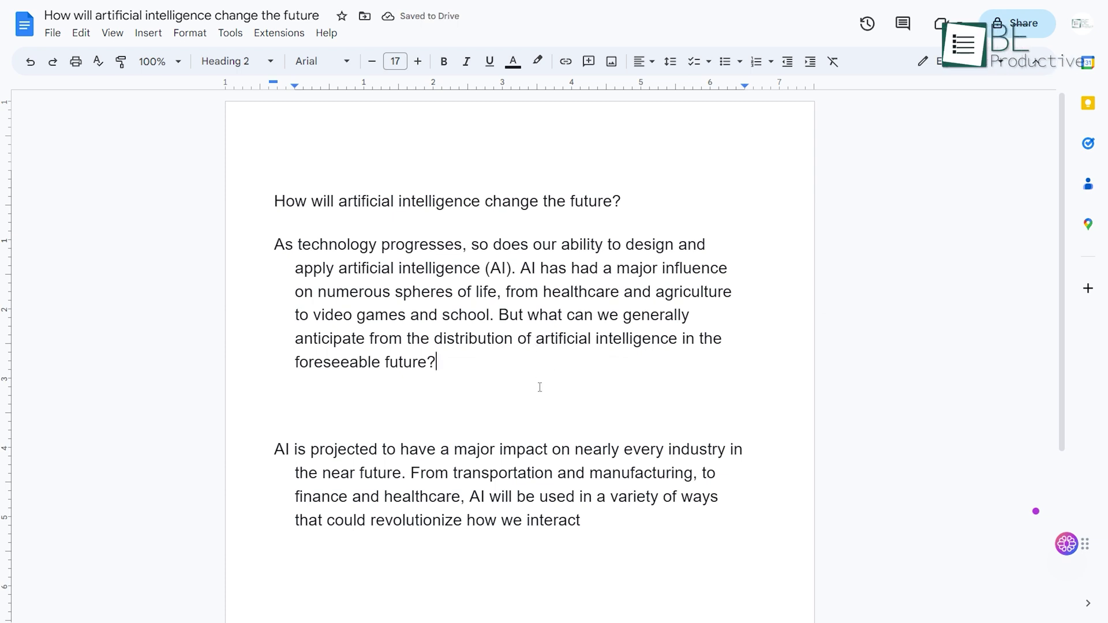
{"action": "scroll", "coordinate": [1090, 165], "scroll_direction": "down", "scroll_amount": 1}
{"action": "scroll", "coordinate": [1091, 173], "scroll_direction": "down", "scroll_amount": 1}
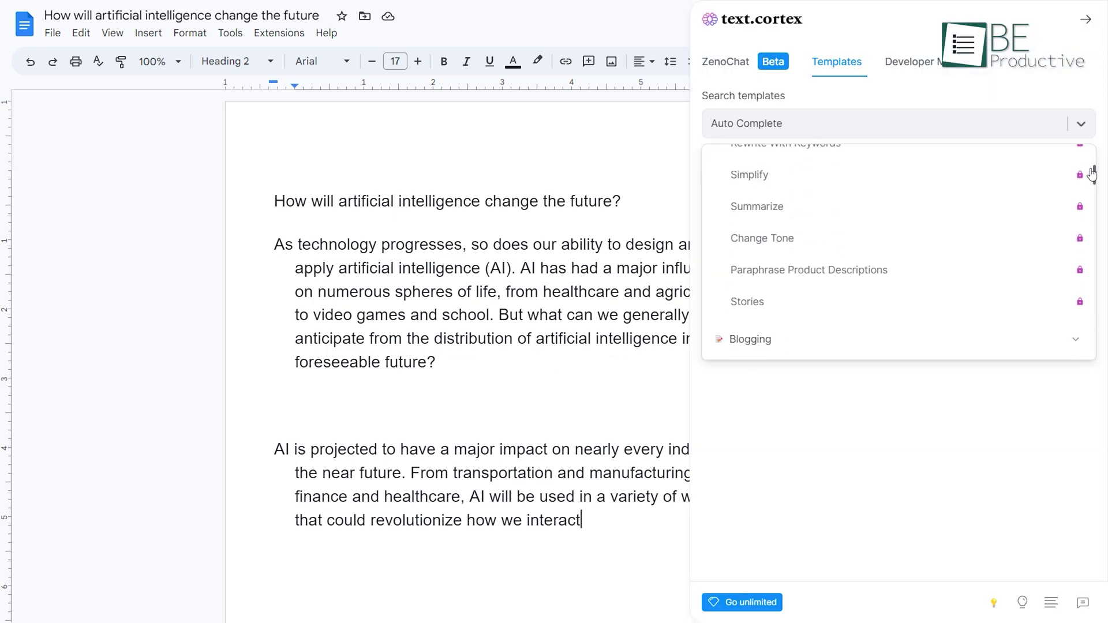
{"action": "scroll", "coordinate": [1093, 174], "scroll_direction": "down", "scroll_amount": 2}
{"action": "scroll", "coordinate": [1094, 177], "scroll_direction": "down", "scroll_amount": 2}
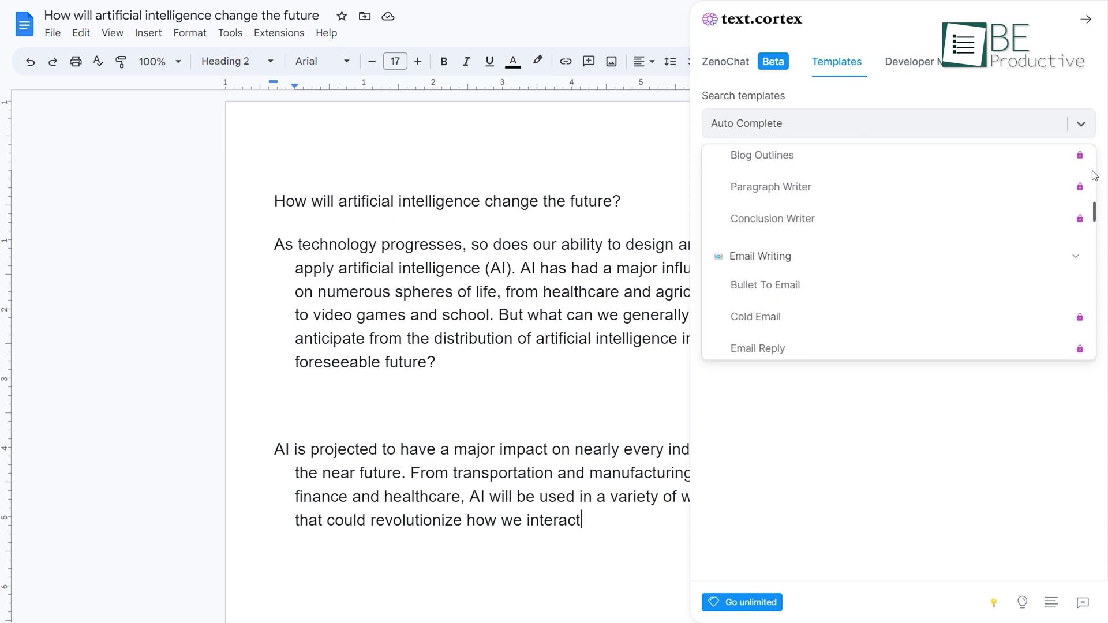
{"action": "scroll", "coordinate": [1094, 176], "scroll_direction": "down", "scroll_amount": 2}
{"action": "scroll", "coordinate": [1094, 177], "scroll_direction": "down", "scroll_amount": 2}
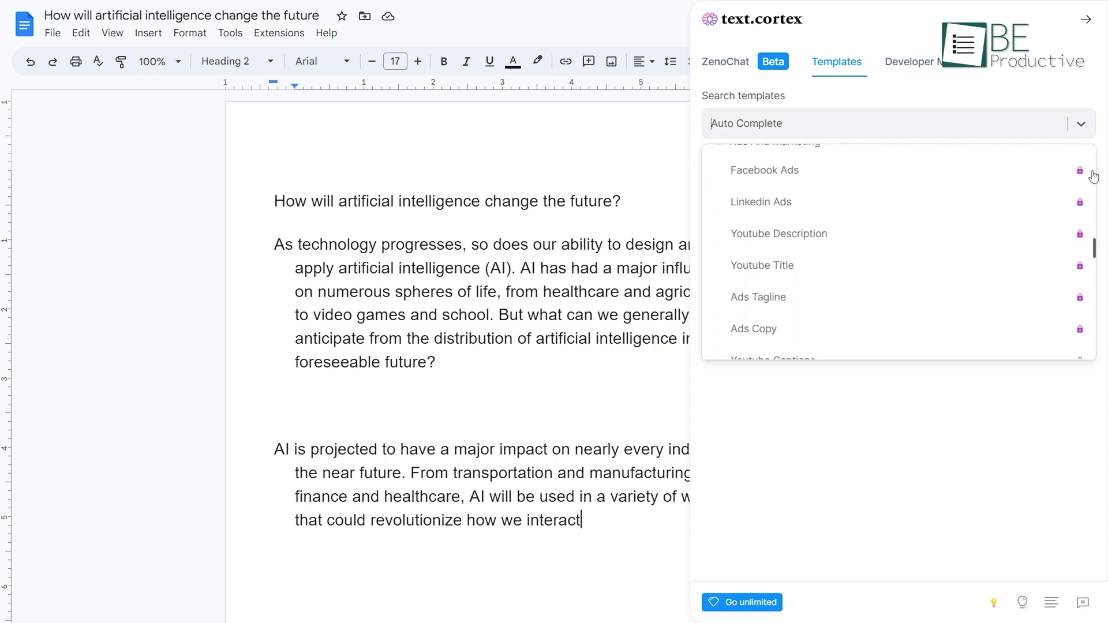
- Show the text.cortex pricing plans: Business, Pro and Free
{"action": "left_click", "coordinate": [1094, 176]}
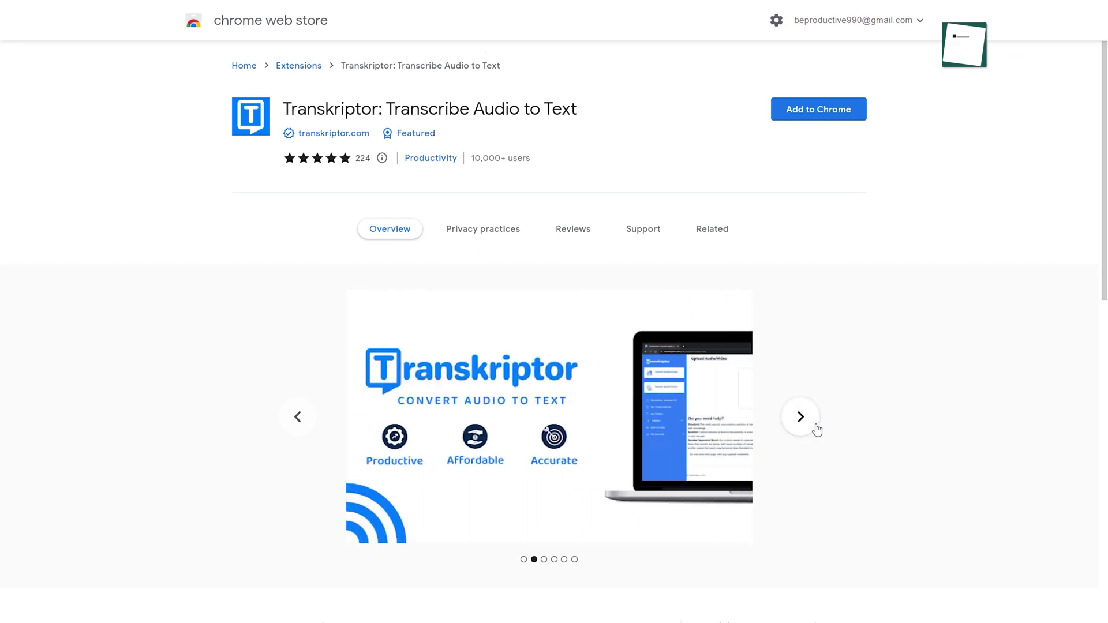
- Browse the Transkriptor screenshots, leave fullscreen, and add Transkriptor to Chrome
{"action": "left_click", "coordinate": [815, 427]}
{"action": "left_click", "coordinate": [800, 416]}
{"action": "left_click", "coordinate": [800, 417]}
{"action": "key", "text": "F11"}
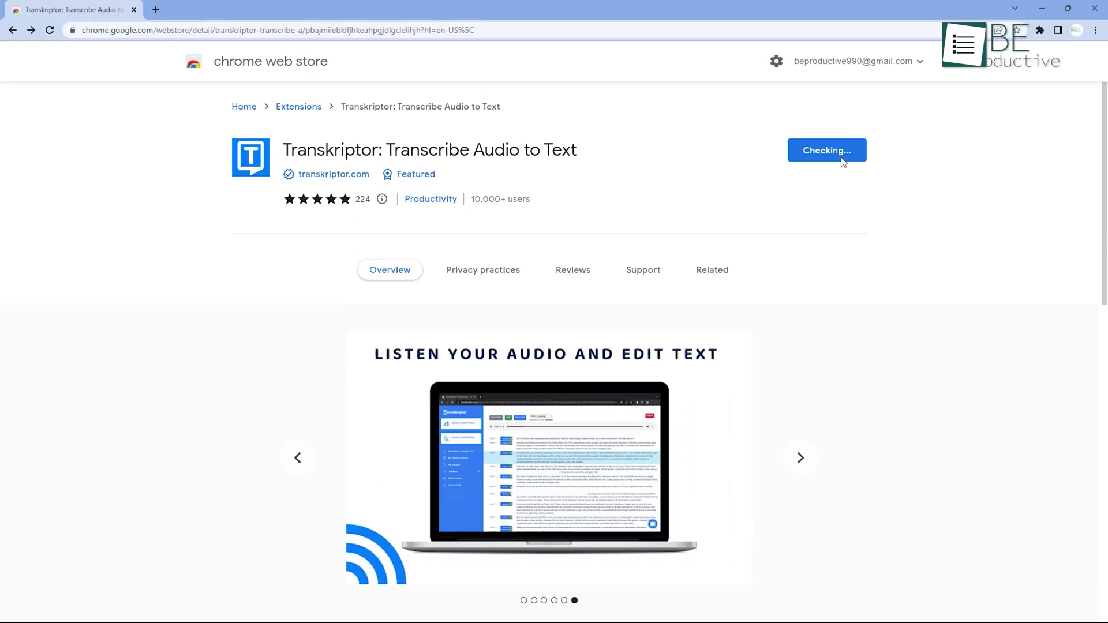
{"action": "left_click", "coordinate": [569, 141]}
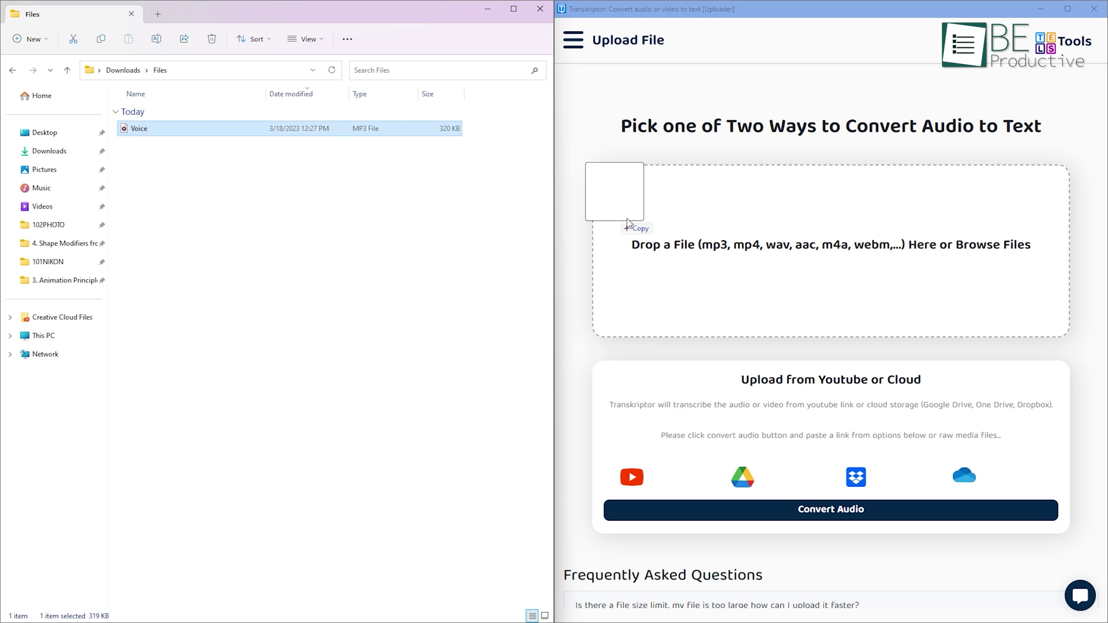
- Drop Voice.mp3 into Transkriptor and set the transcription language to English
{"action": "left_click_drag", "start_coordinate": [628, 223], "coordinate": [840, 259]}
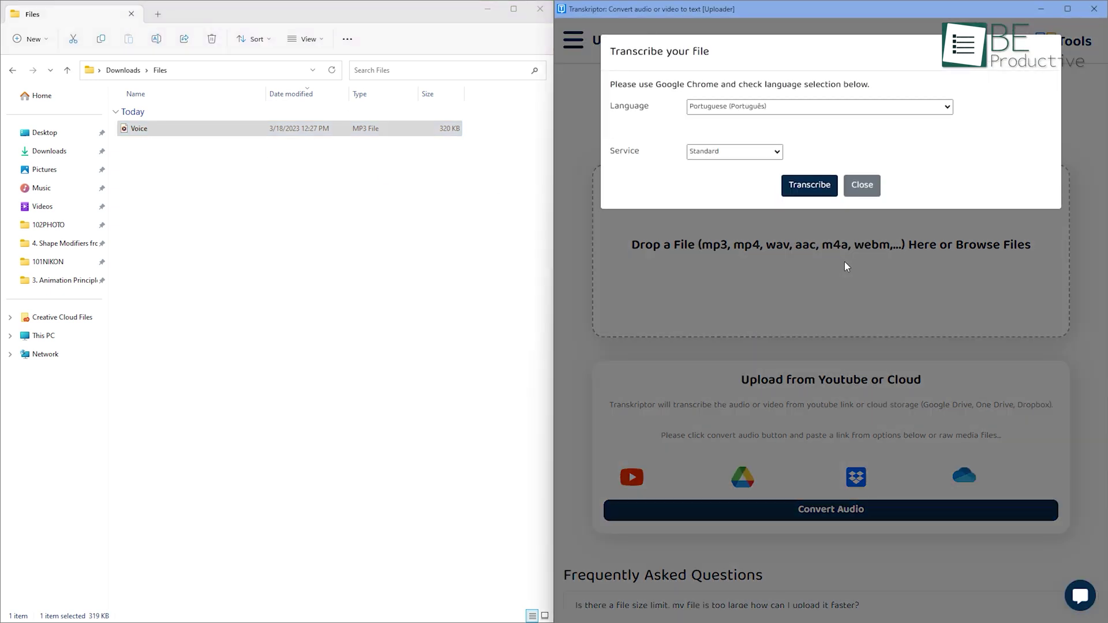
{"action": "right_click", "coordinate": [780, 149]}
{"action": "key", "text": "Escape"}
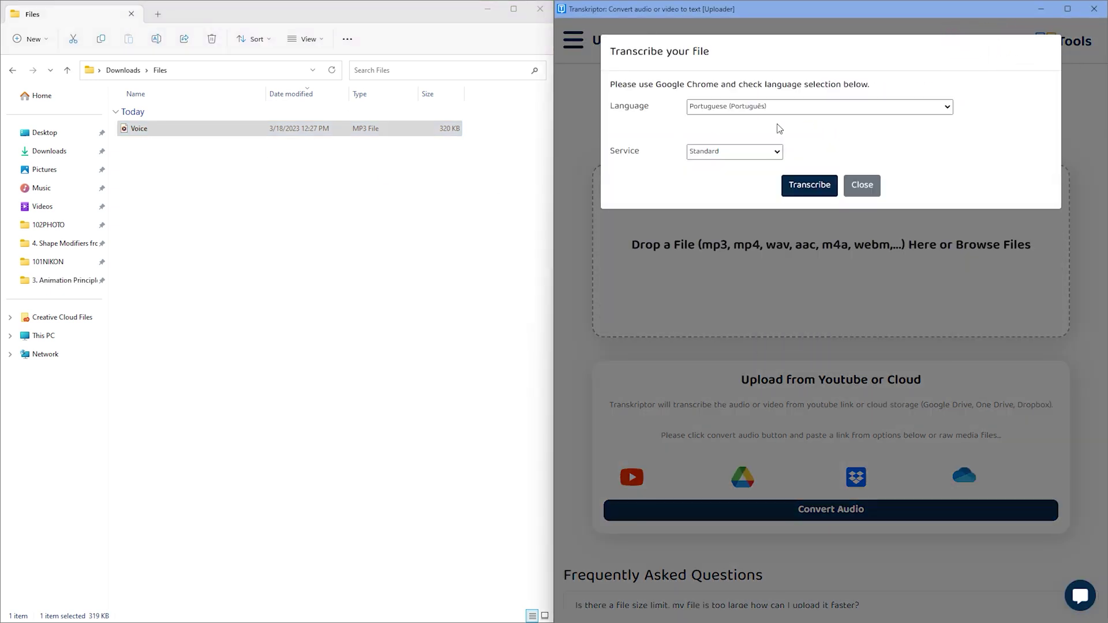
{"action": "left_click", "coordinate": [775, 106]}
{"action": "left_click", "coordinate": [752, 149]}
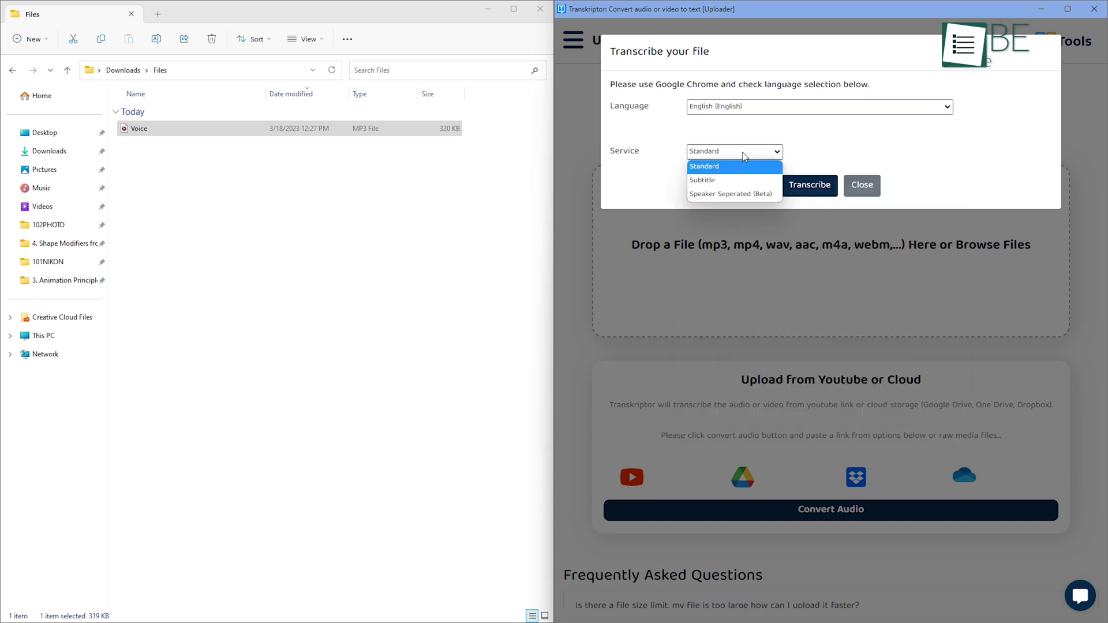
- Keep the Standard service and bring up the meeting recorder's screen-sharing choices
{"action": "left_click", "coordinate": [740, 180]}
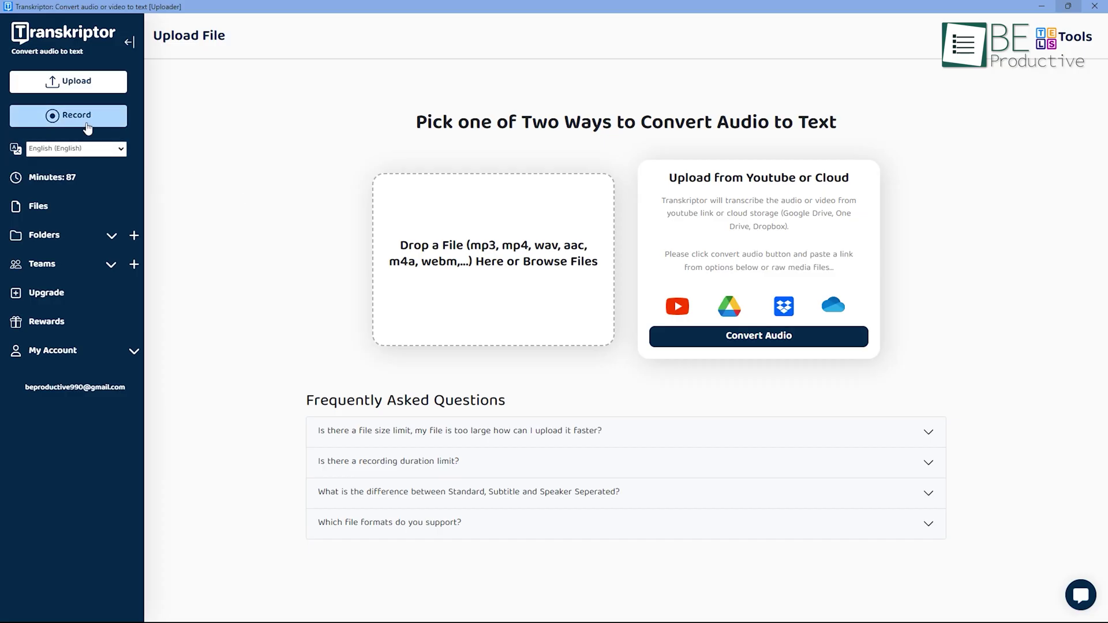
{"action": "left_click", "coordinate": [86, 116]}
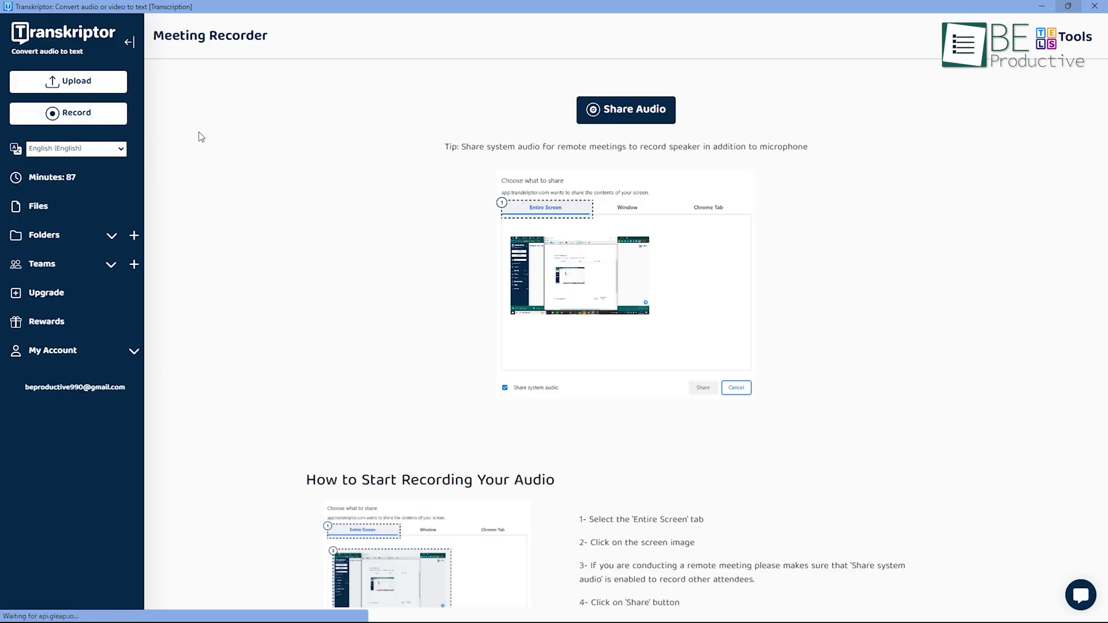
{"action": "left_click", "coordinate": [641, 112]}
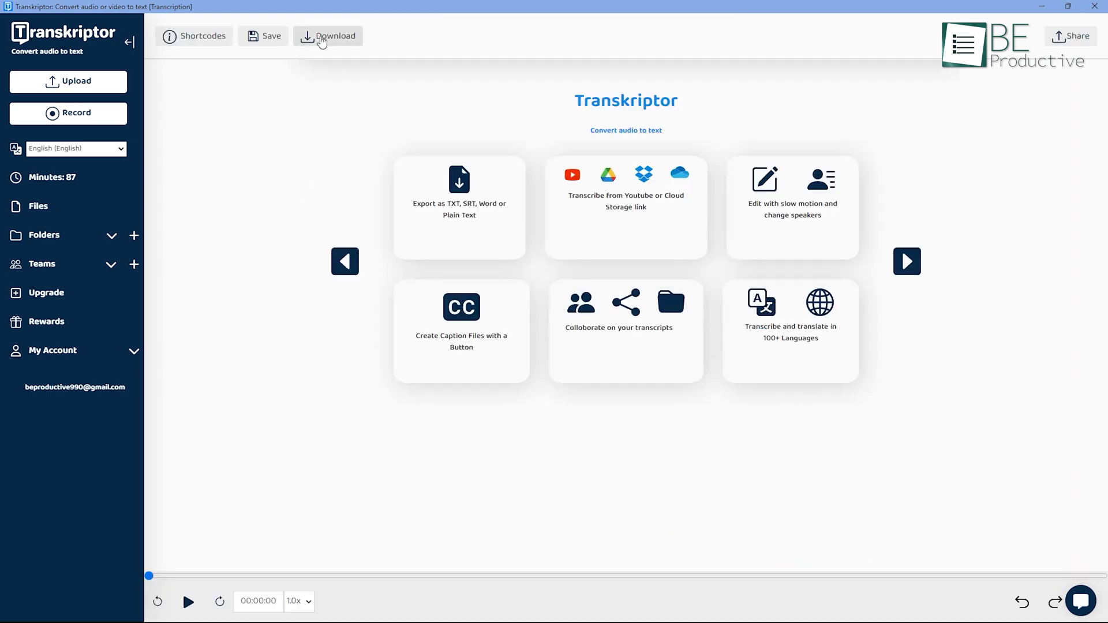
- Review Transkriptor's transcript export formats, then view the next ParagraphAI screenshot
{"action": "left_click", "coordinate": [322, 36]}
{"action": "left_click", "coordinate": [728, 107]}
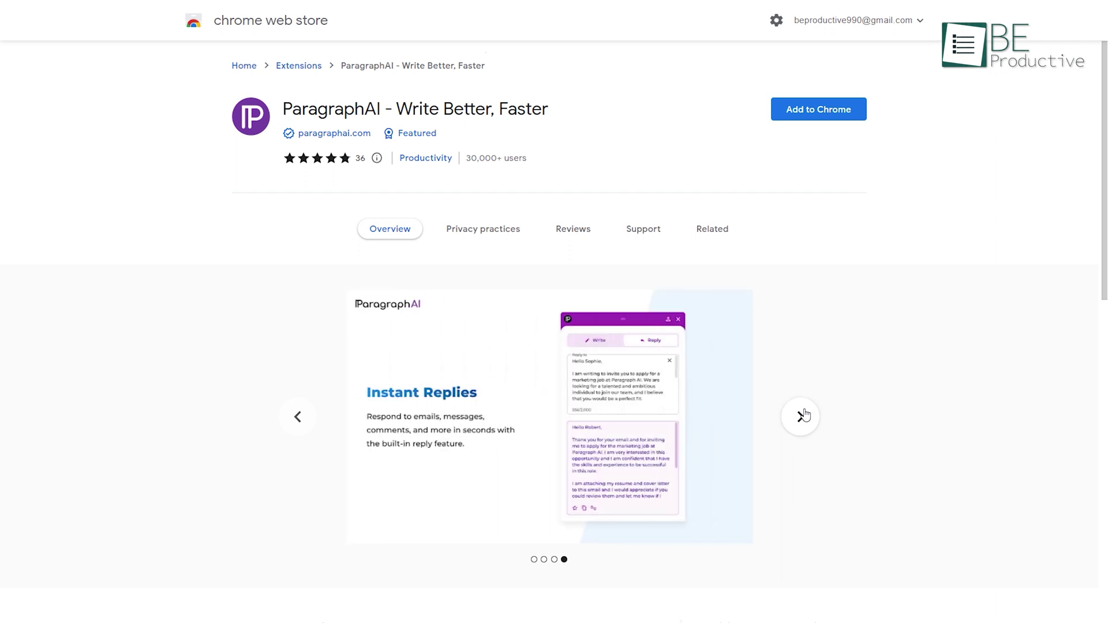
{"action": "left_click", "coordinate": [803, 416]}
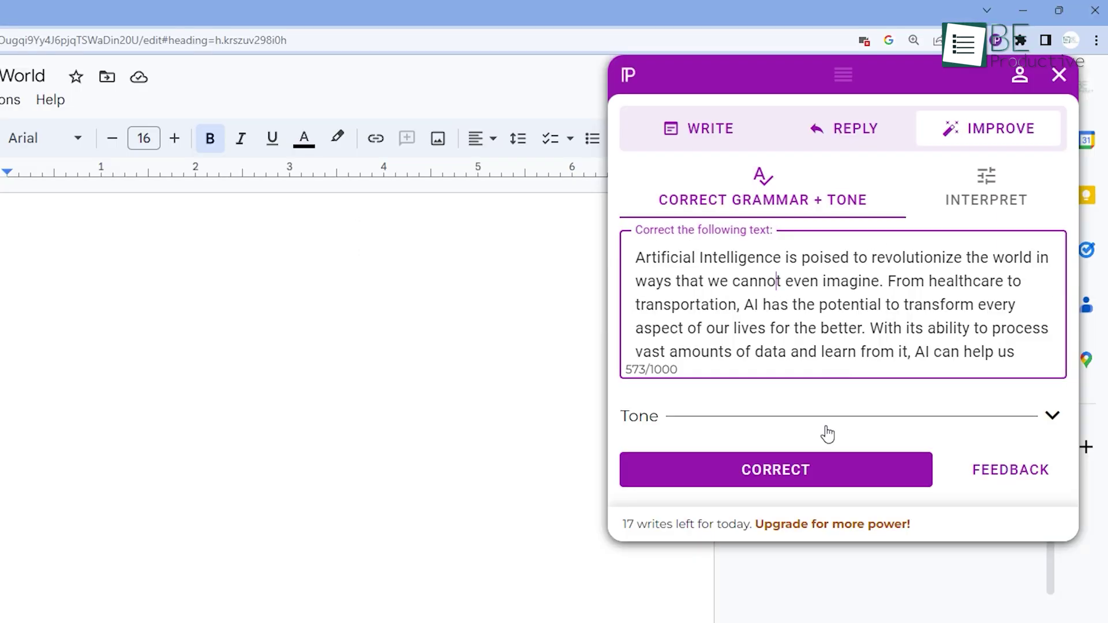
- Correct the paragraph with ParagraphAI and try its List and Message writing modes
{"action": "left_click", "coordinate": [816, 477]}
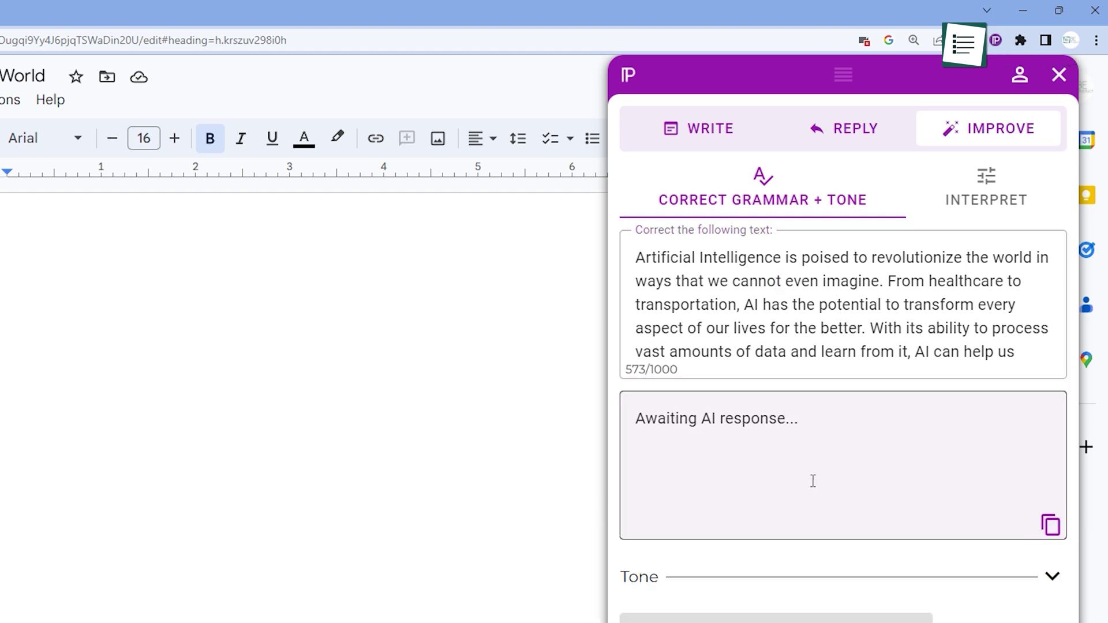
{"action": "left_click", "coordinate": [995, 41]}
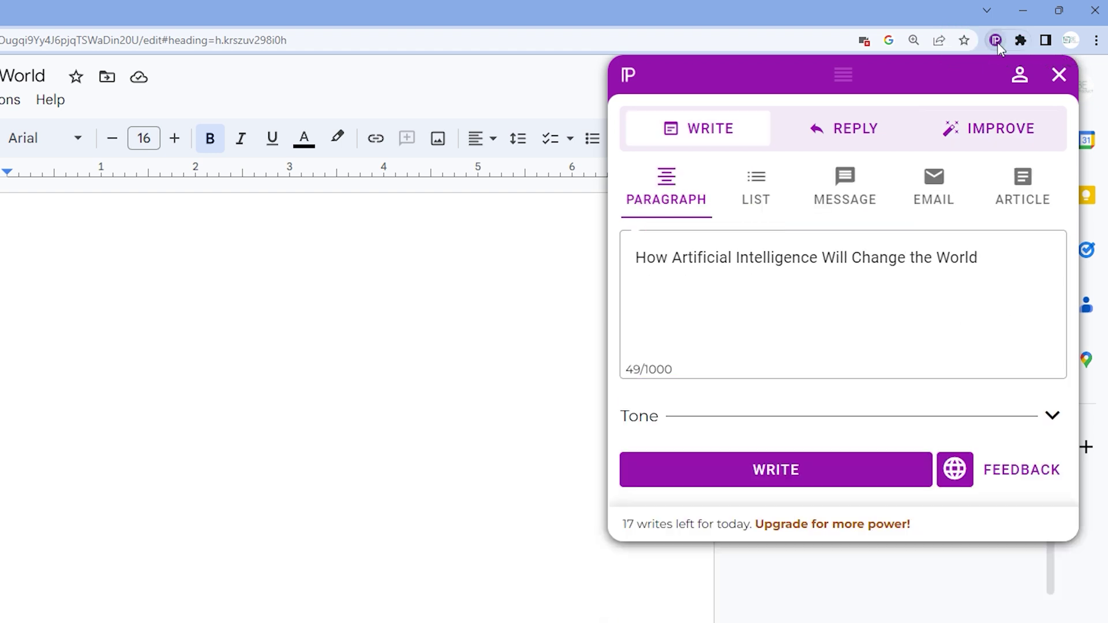
{"action": "left_click", "coordinate": [766, 208]}
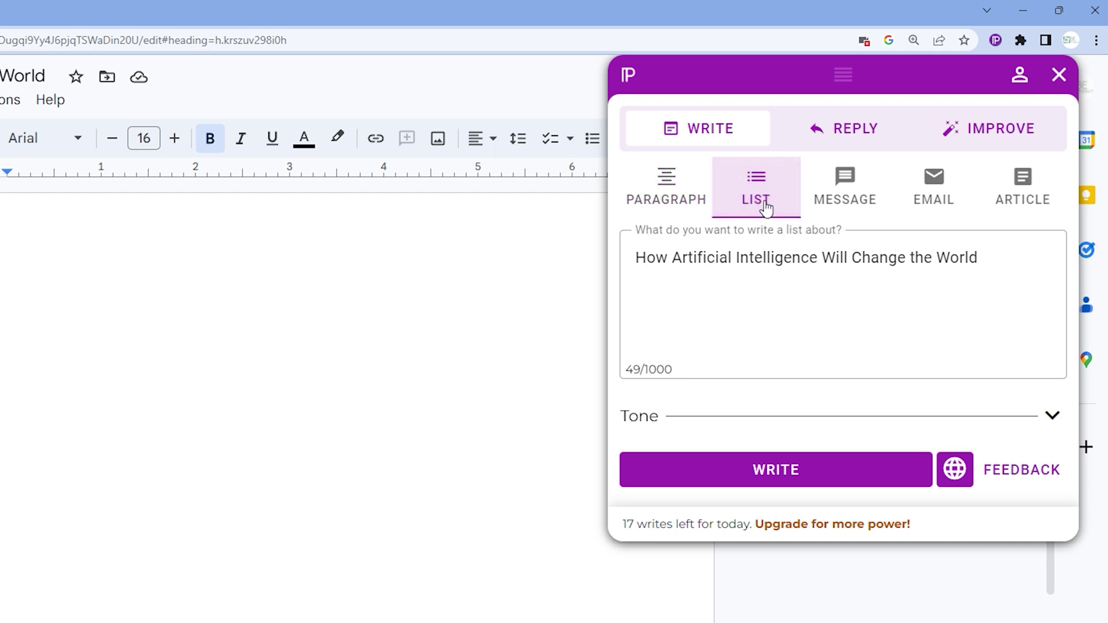
{"action": "left_click", "coordinate": [823, 202]}
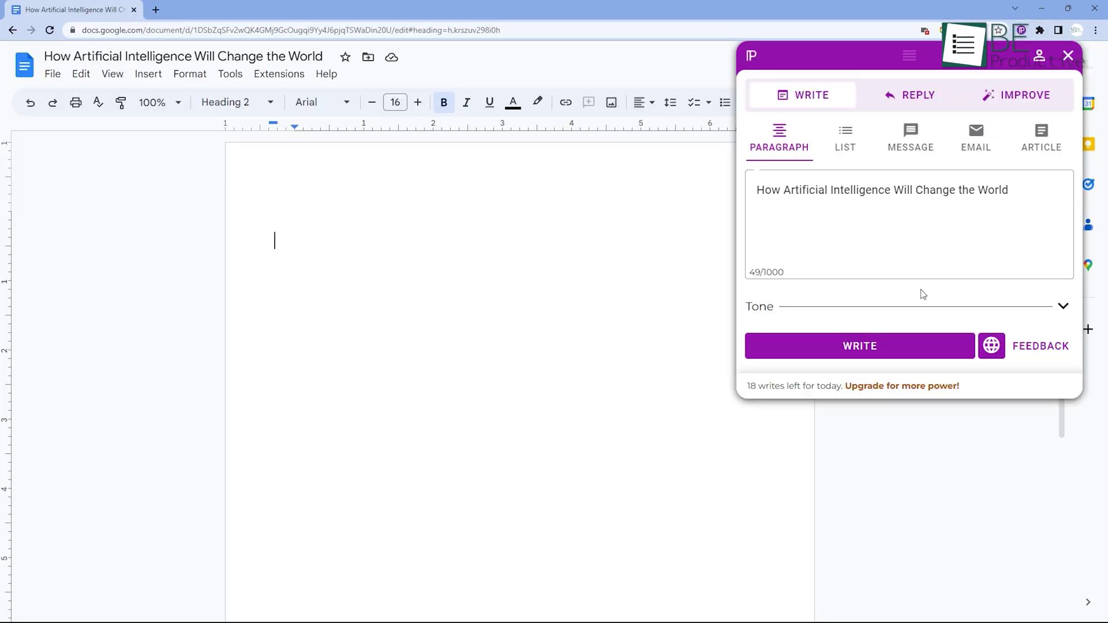
- Shift the tone slider toward Formal and generate an interpretation of the paragraph
{"action": "left_click", "coordinate": [1062, 309]}
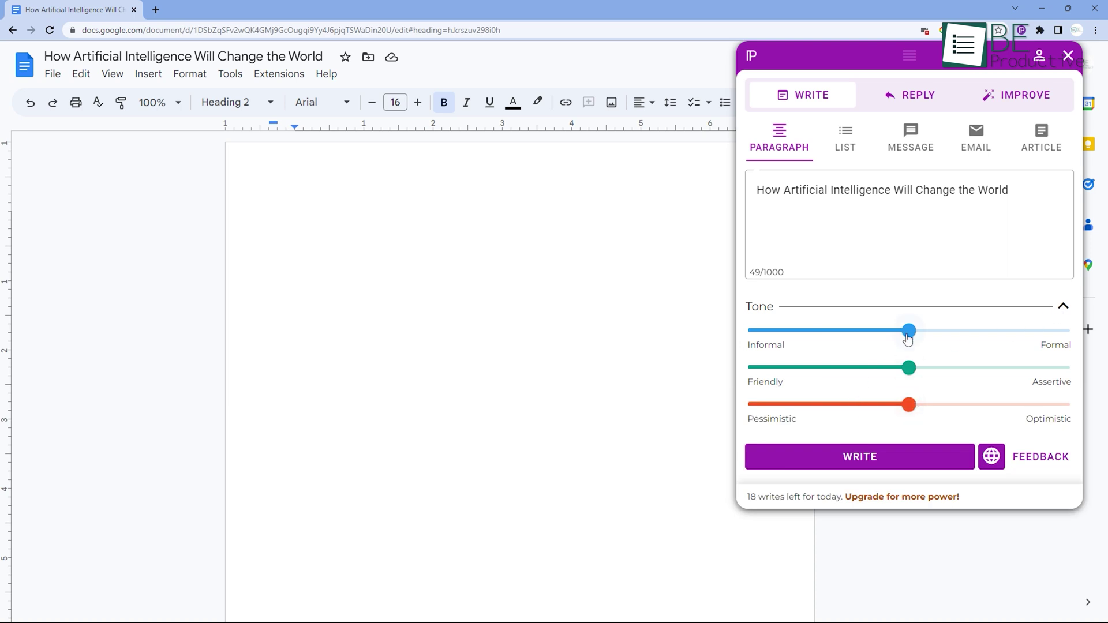
{"action": "left_click_drag", "start_coordinate": [907, 330], "coordinate": [989, 330]}
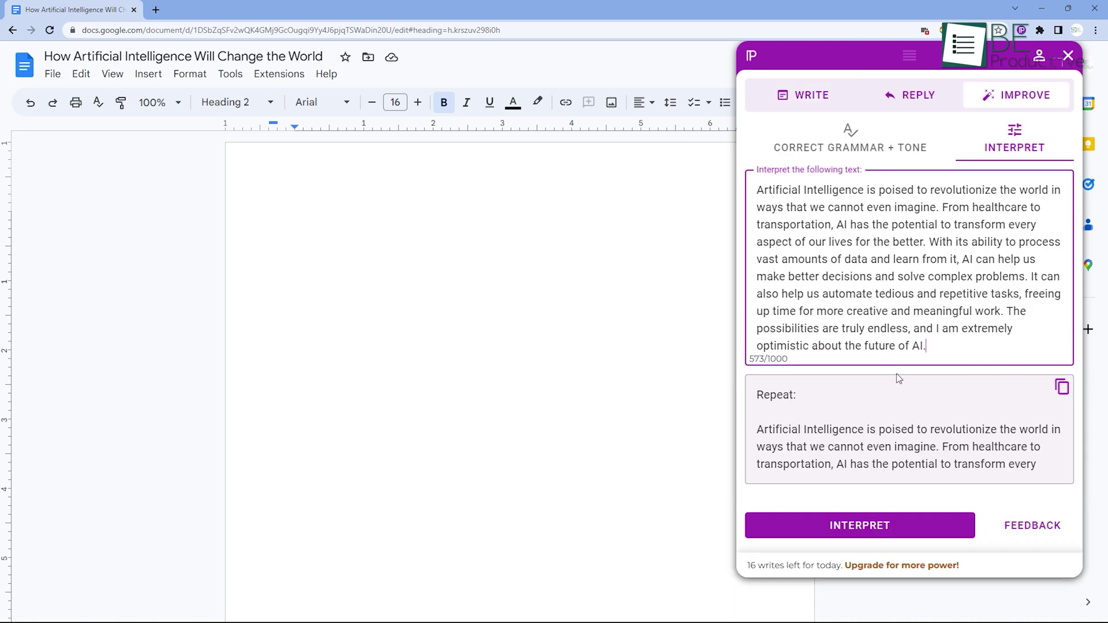
{"action": "left_click", "coordinate": [890, 525]}
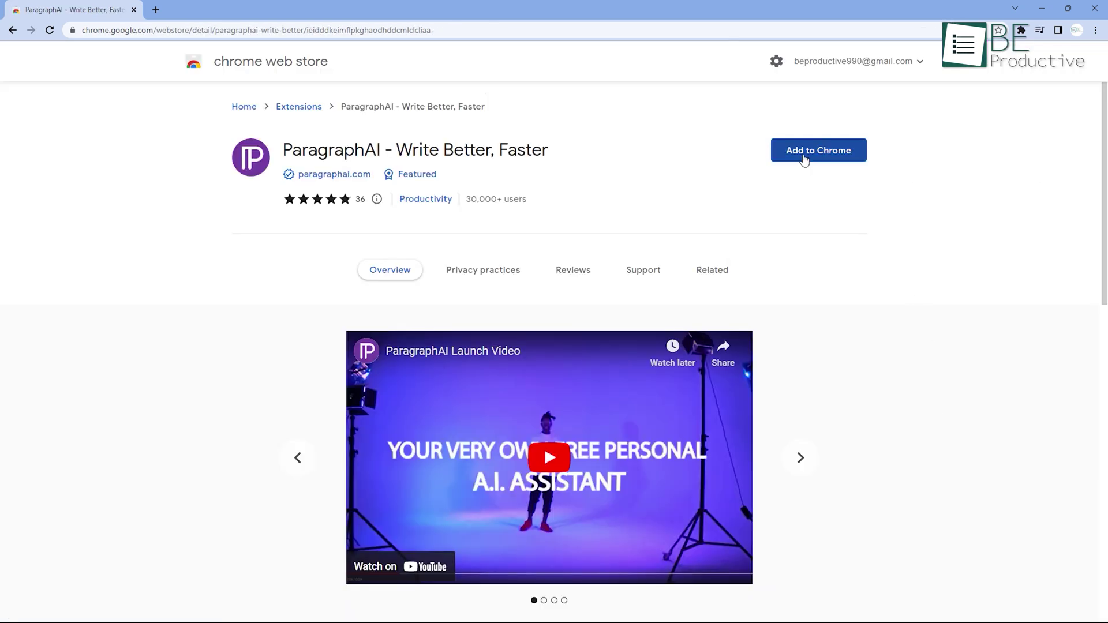
- Install the ParagraphAI extension, confirming Add extension
{"action": "left_click", "coordinate": [804, 159]}
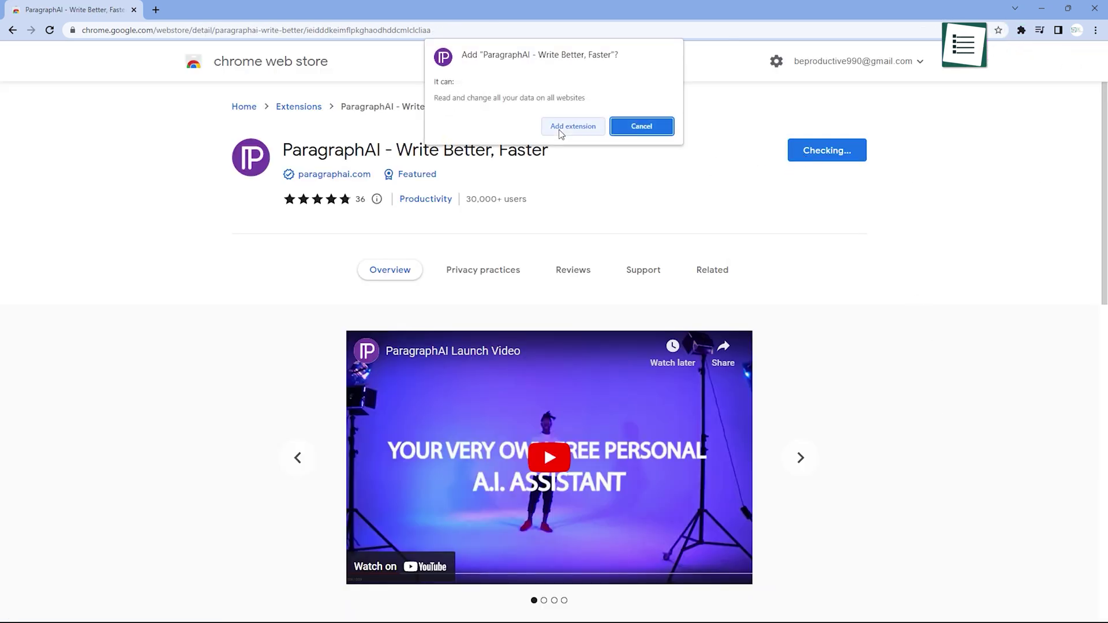
{"action": "left_click", "coordinate": [564, 127]}
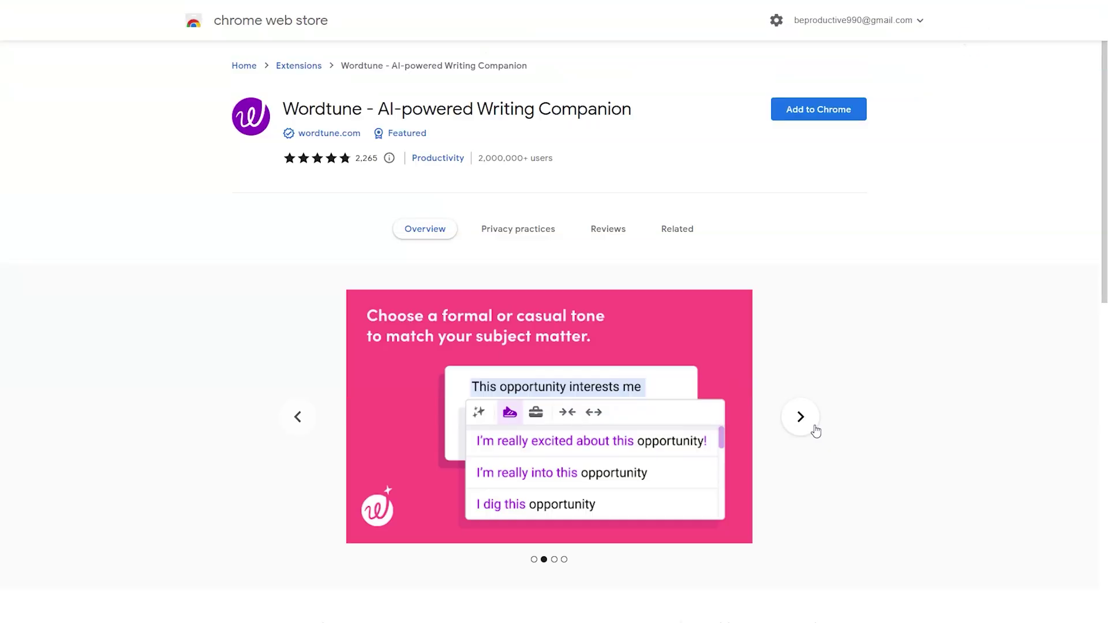
- Advance the Wordtune screenshots two slides
{"action": "left_click", "coordinate": [814, 429]}
{"action": "left_click", "coordinate": [814, 429]}
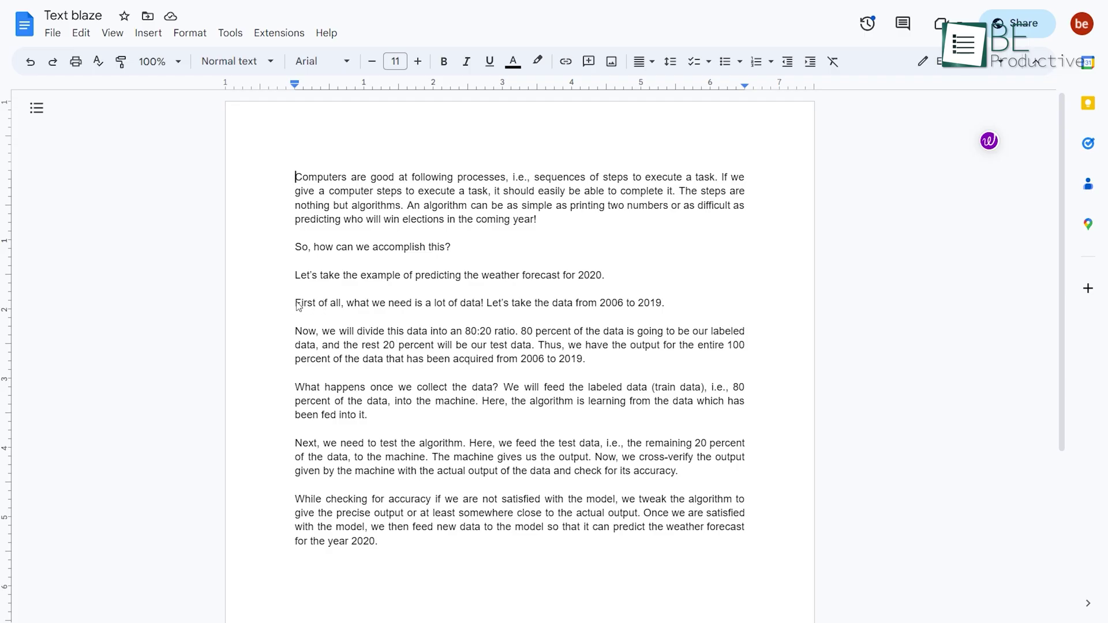
- Replace the 'lots of data' sentence and the one after it with Wordtune rewrites
{"action": "left_click_drag", "start_coordinate": [296, 303], "coordinate": [669, 304]}
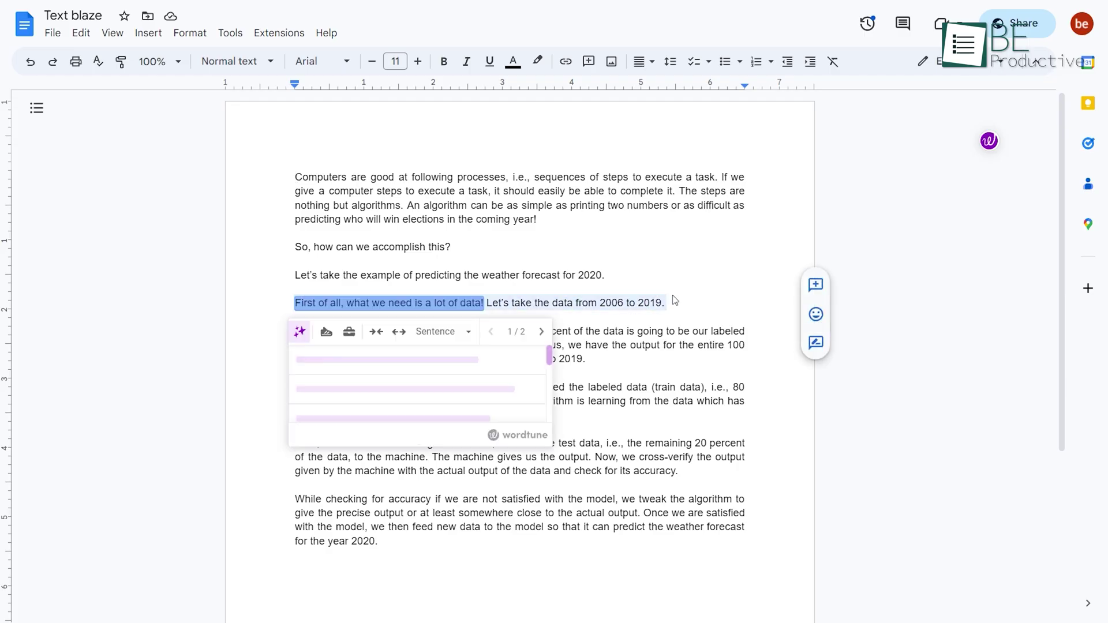
{"action": "left_click", "coordinate": [486, 368]}
{"action": "left_click", "coordinate": [587, 369]}
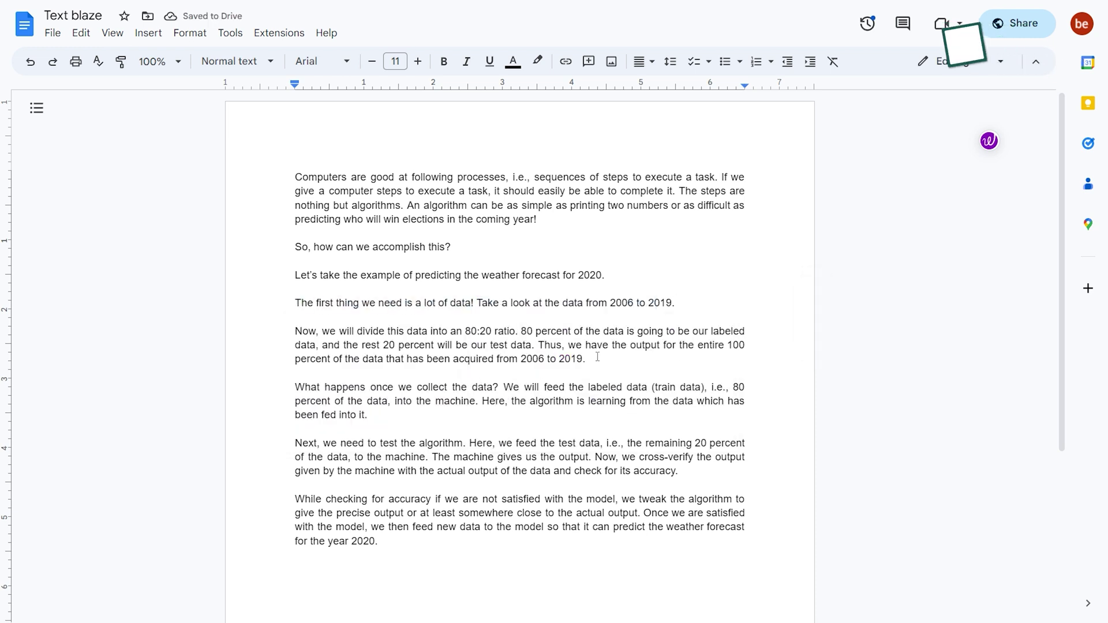
- Get casual-tone rewrites of 'What happens once we collect the data?'
{"action": "left_click_drag", "start_coordinate": [295, 386], "coordinate": [372, 415]}
{"action": "left_click", "coordinate": [375, 403]}
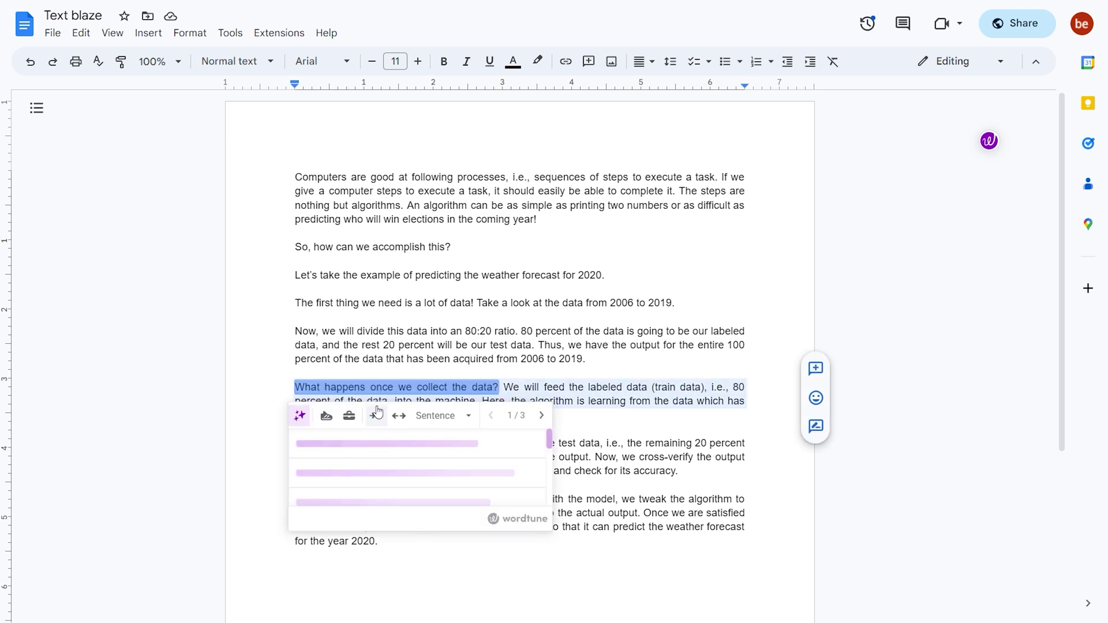
{"action": "left_click", "coordinate": [330, 420]}
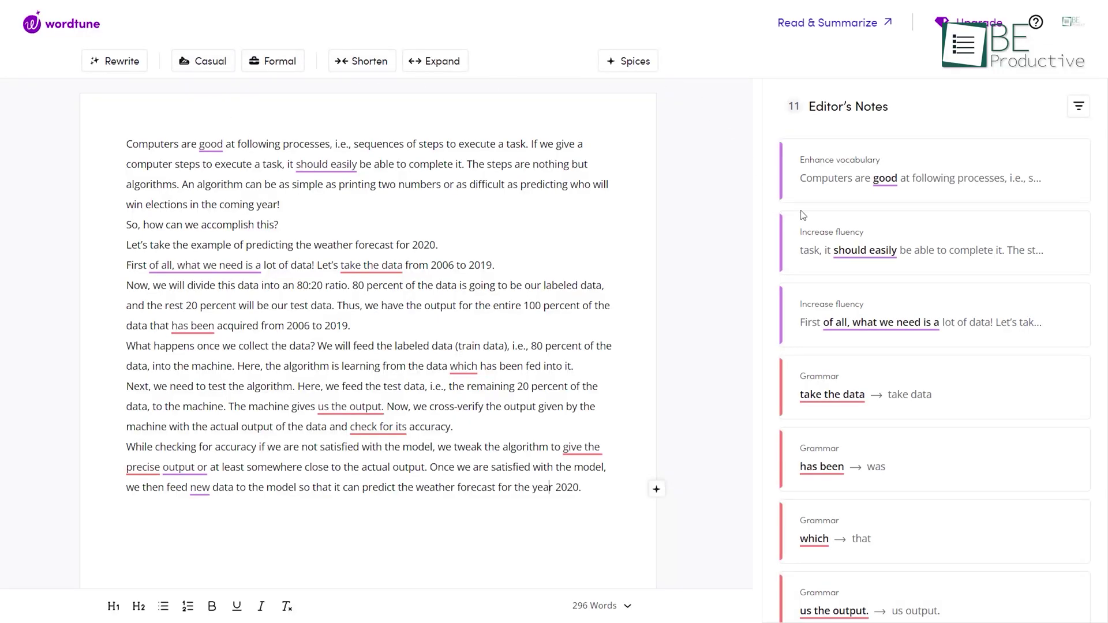
- Open Notes Visibility to choose which Editor's Notes appear in Wordtune
{"action": "left_click", "coordinate": [1079, 106]}
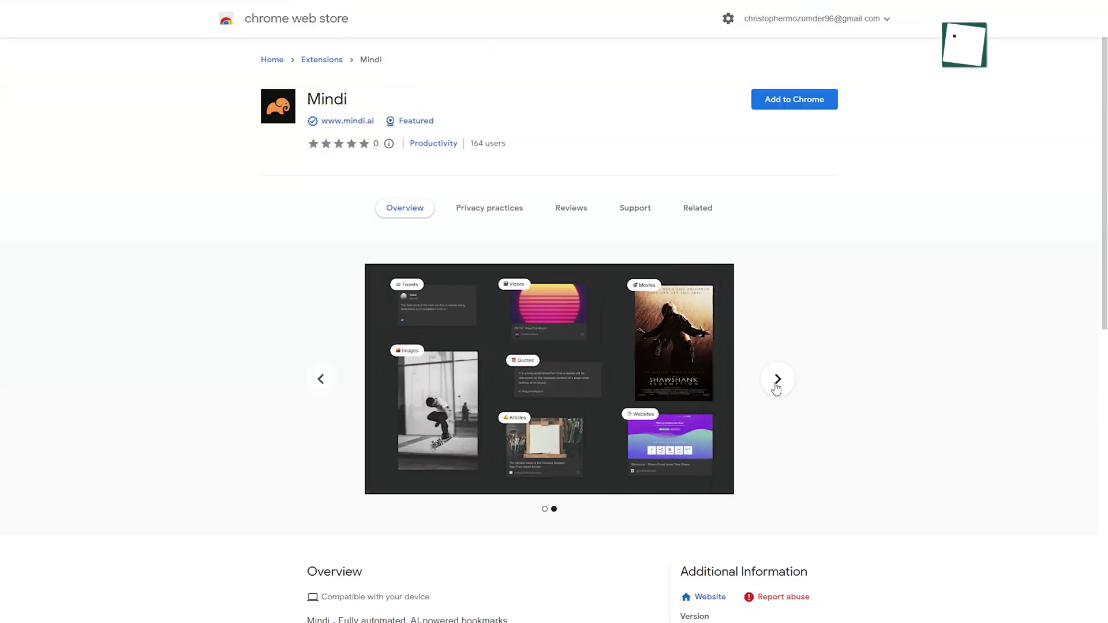
- Browse Mindi's screenshots, filter by the mindi chip, and add Mindi to Chrome
{"action": "left_click", "coordinate": [775, 388]}
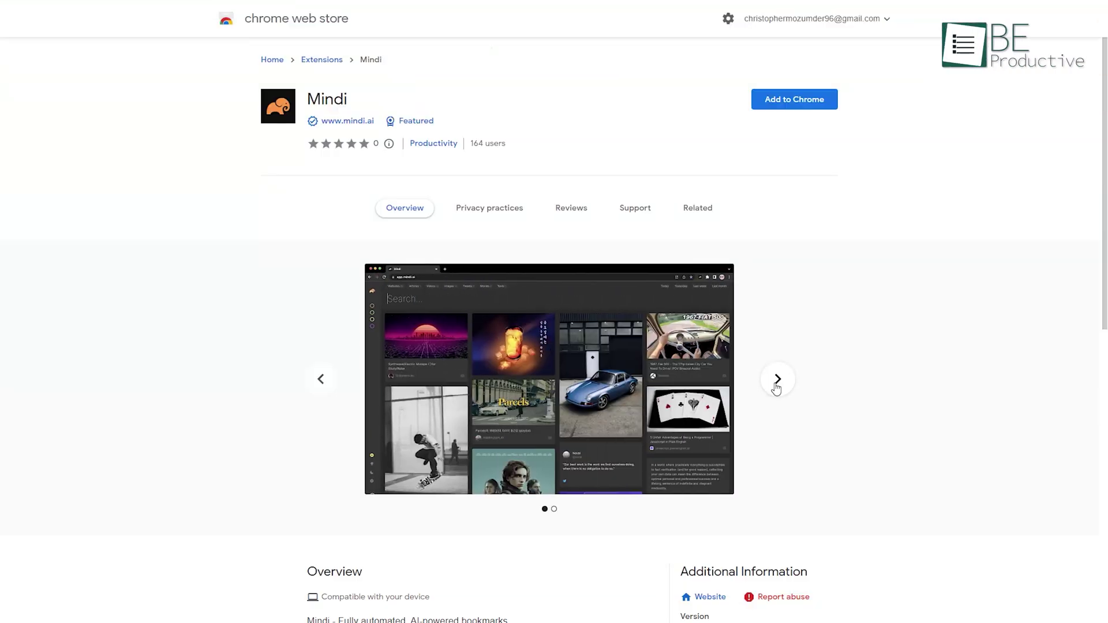
{"action": "left_click", "coordinate": [776, 387]}
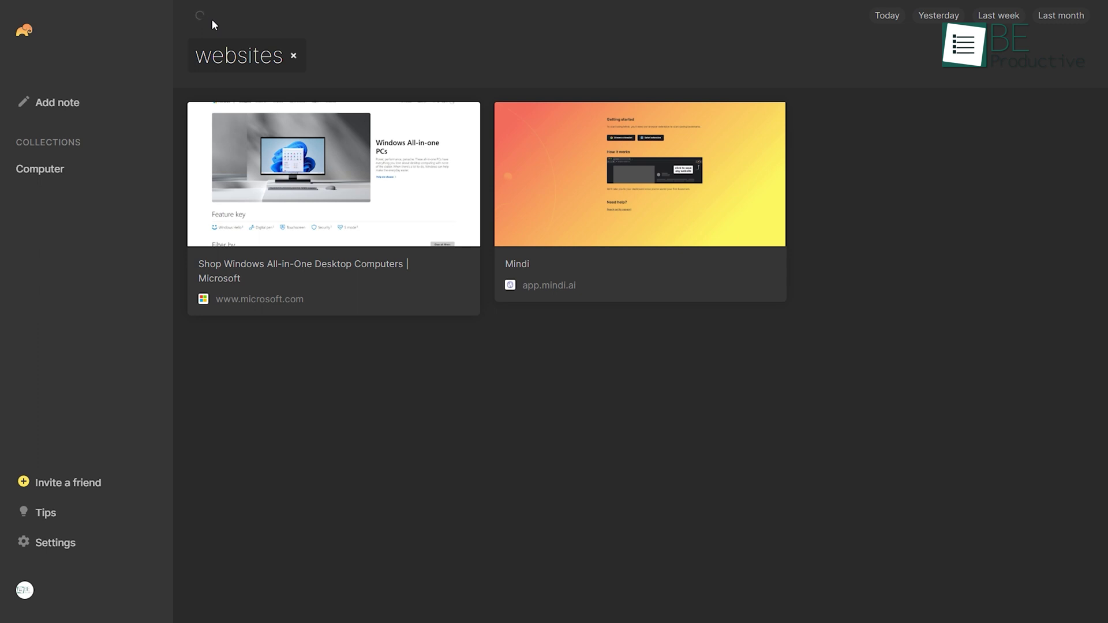
{"action": "left_click", "coordinate": [271, 15]}
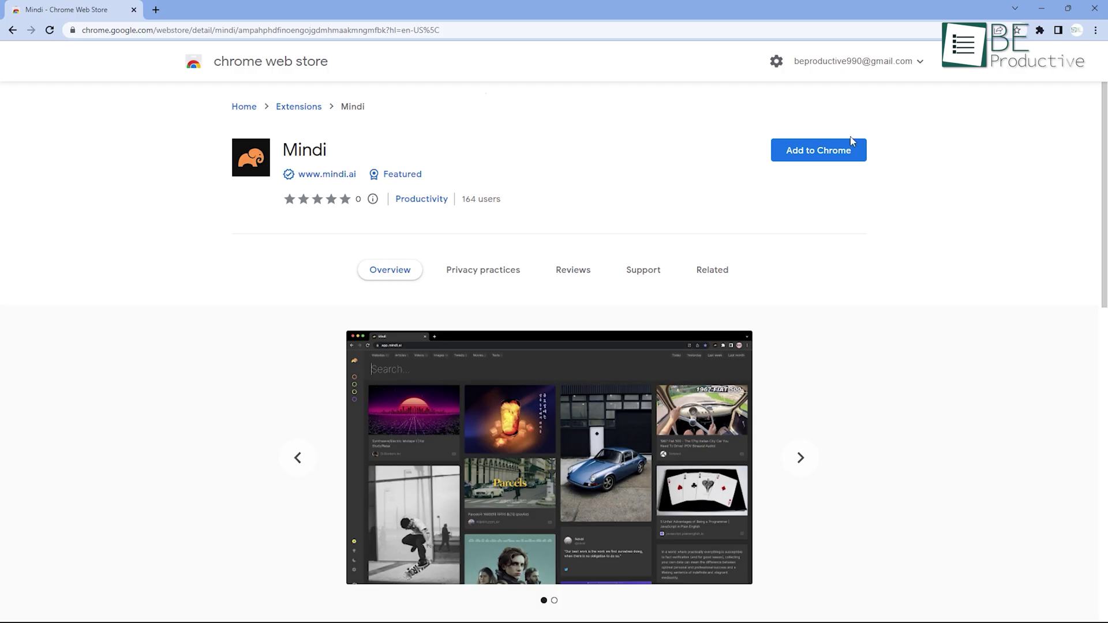
{"action": "left_click", "coordinate": [818, 150]}
{"action": "left_click", "coordinate": [642, 159]}
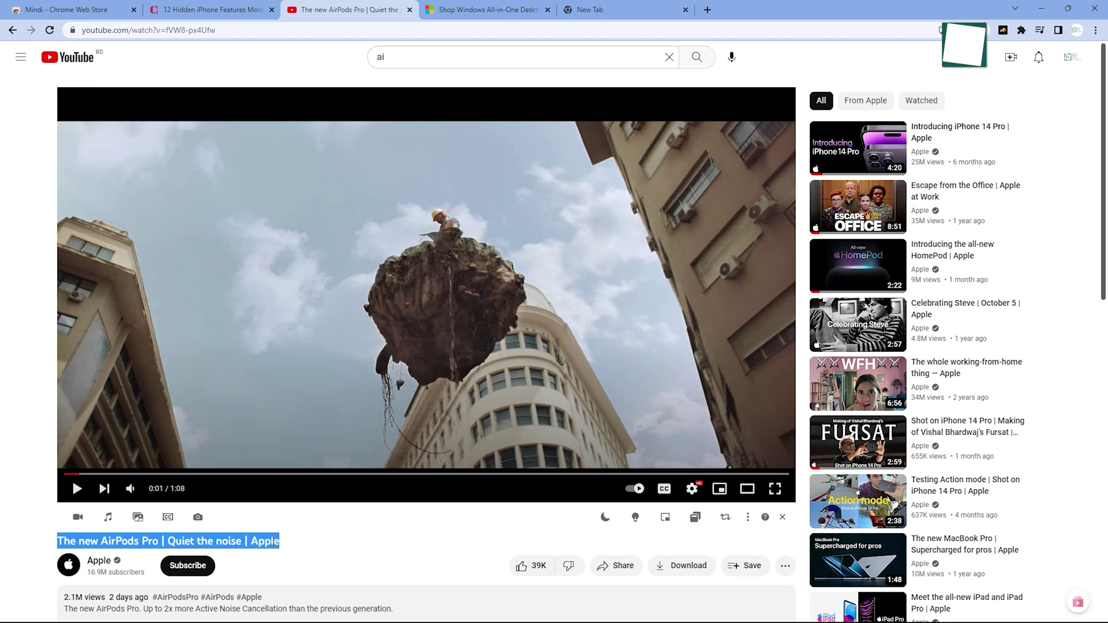
- Save the all-in-one PC image to Mindi, then filter the dashboard to articles
{"action": "right_click", "coordinate": [270, 540]}
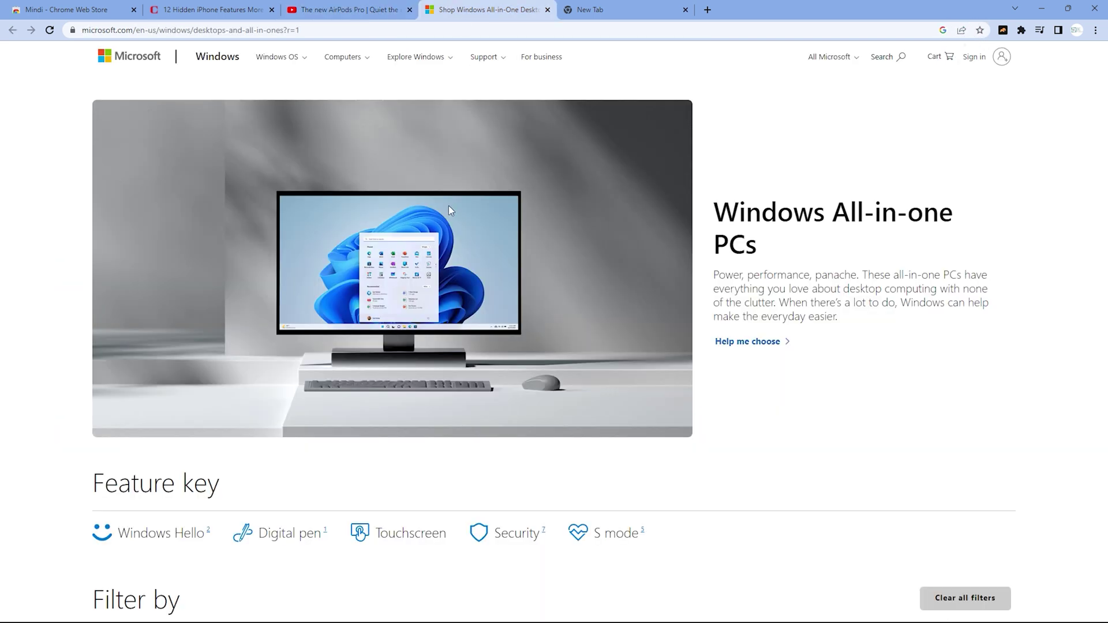
{"action": "right_click", "coordinate": [449, 205]}
{"action": "mouse_move", "coordinate": [490, 303]}
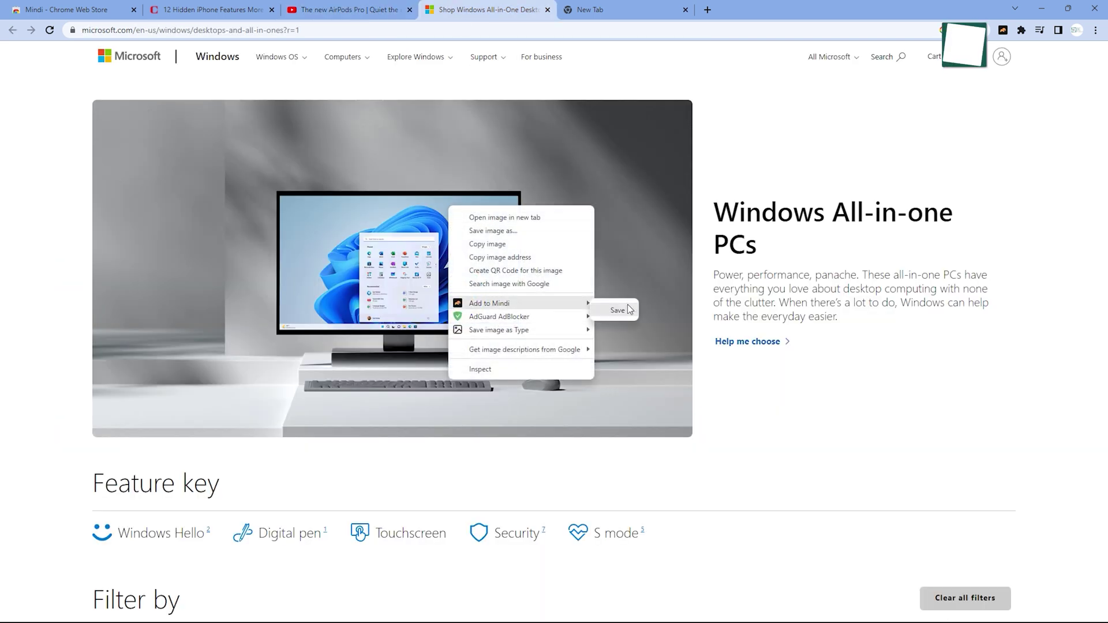
{"action": "left_click", "coordinate": [618, 310]}
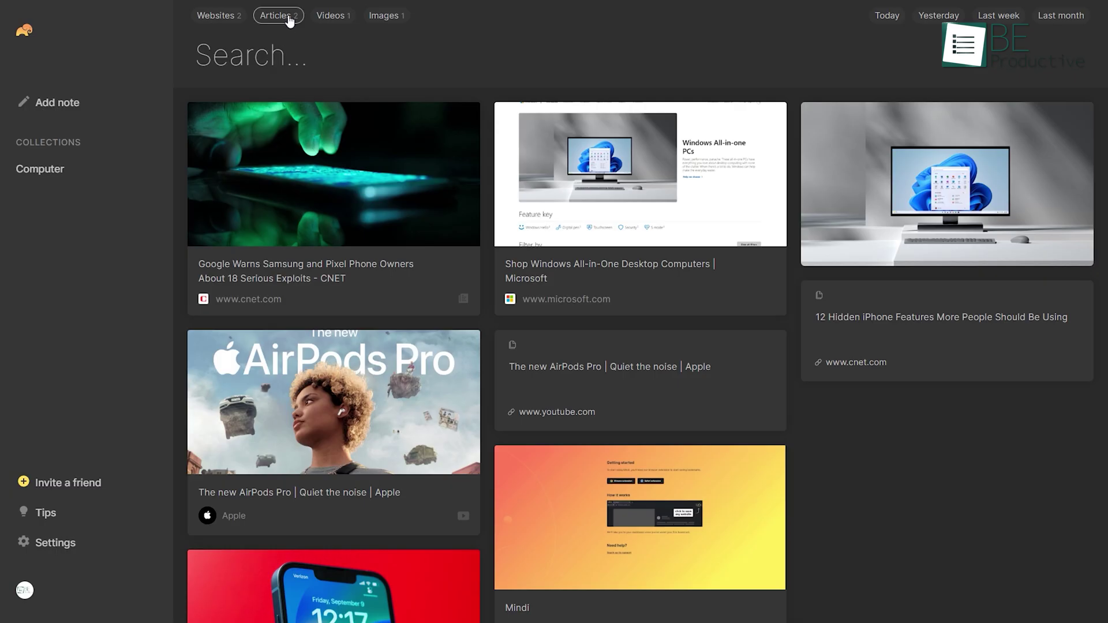
{"action": "left_click", "coordinate": [287, 17]}
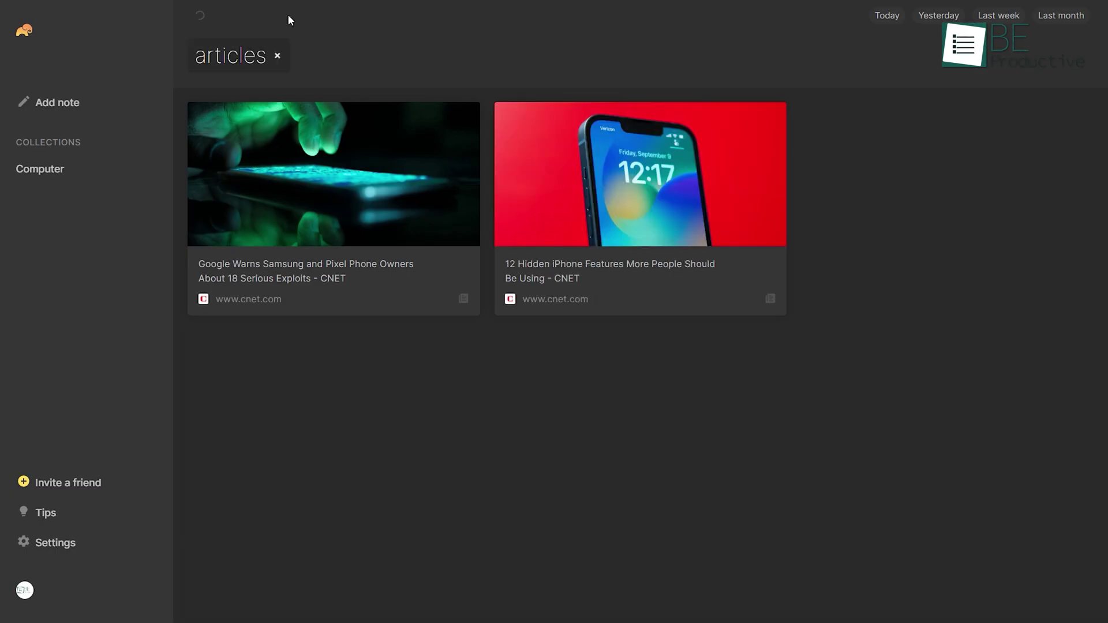
- Try Mindi's Videos, Websites and Mindi filters, then clear every filter to list all items
{"action": "left_click", "coordinate": [278, 55]}
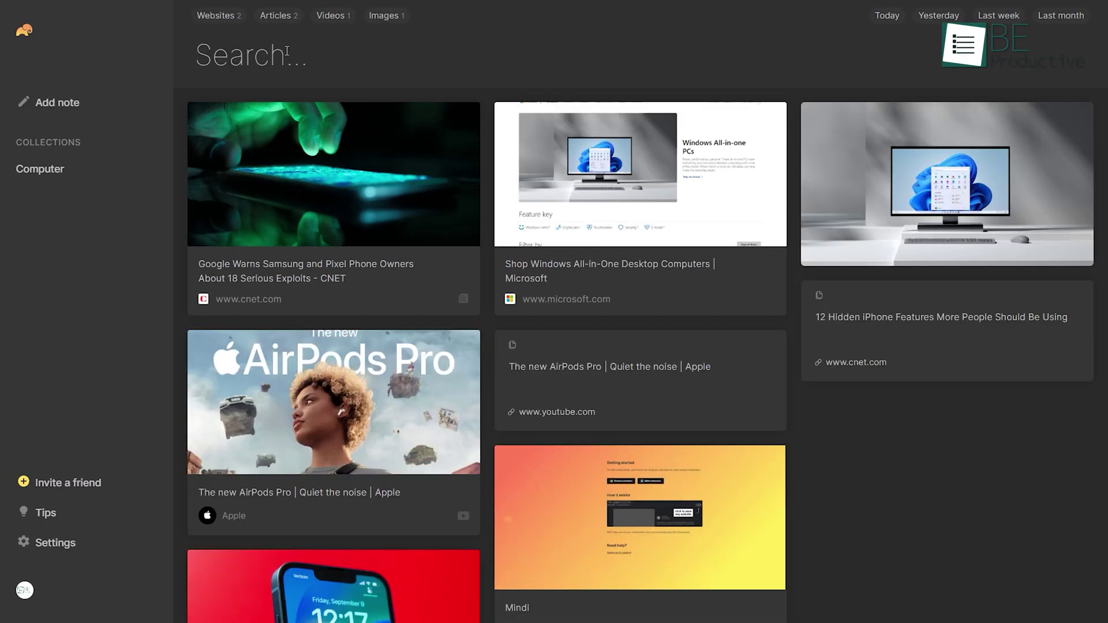
{"action": "left_click", "coordinate": [332, 16]}
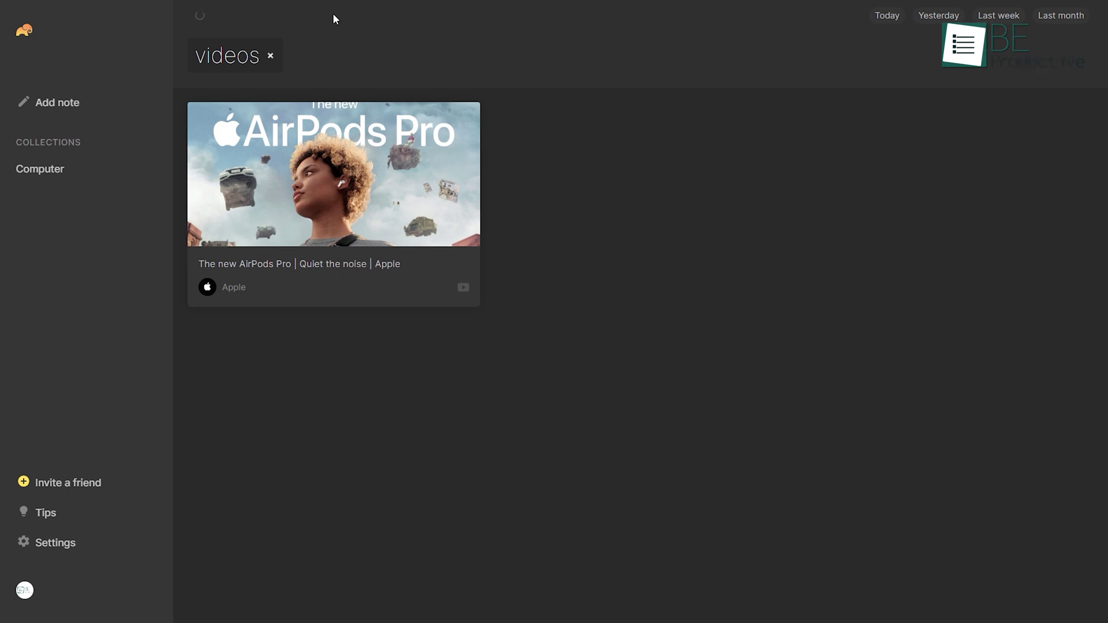
{"action": "left_click", "coordinate": [270, 57]}
{"action": "left_click", "coordinate": [212, 16]}
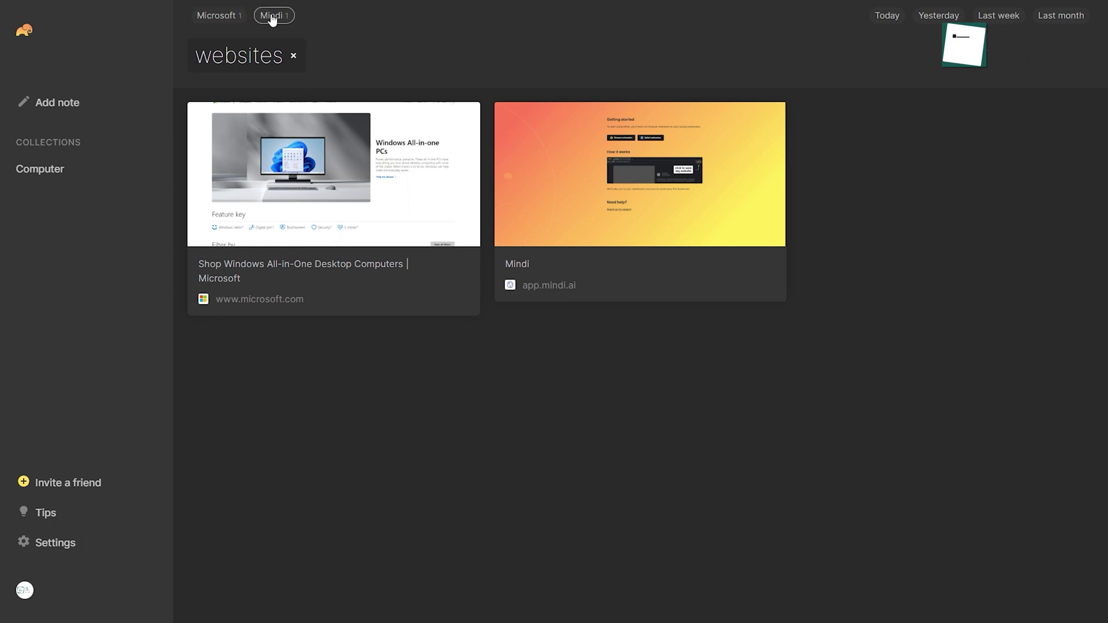
{"action": "left_click", "coordinate": [271, 14]}
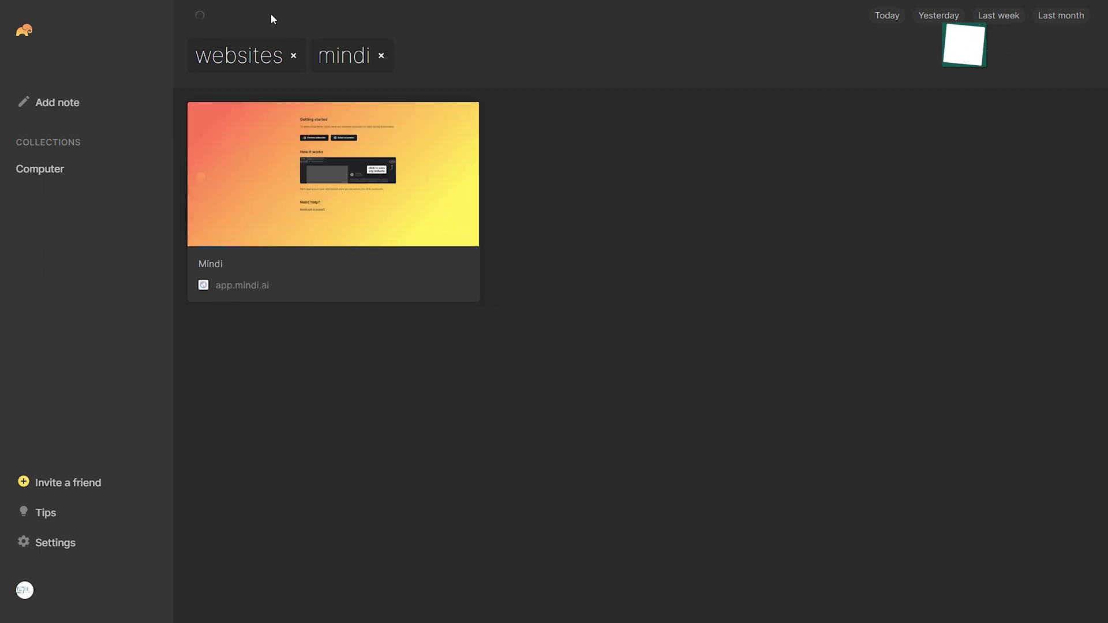
{"action": "left_click", "coordinate": [293, 55]}
{"action": "left_click", "coordinate": [260, 56]}
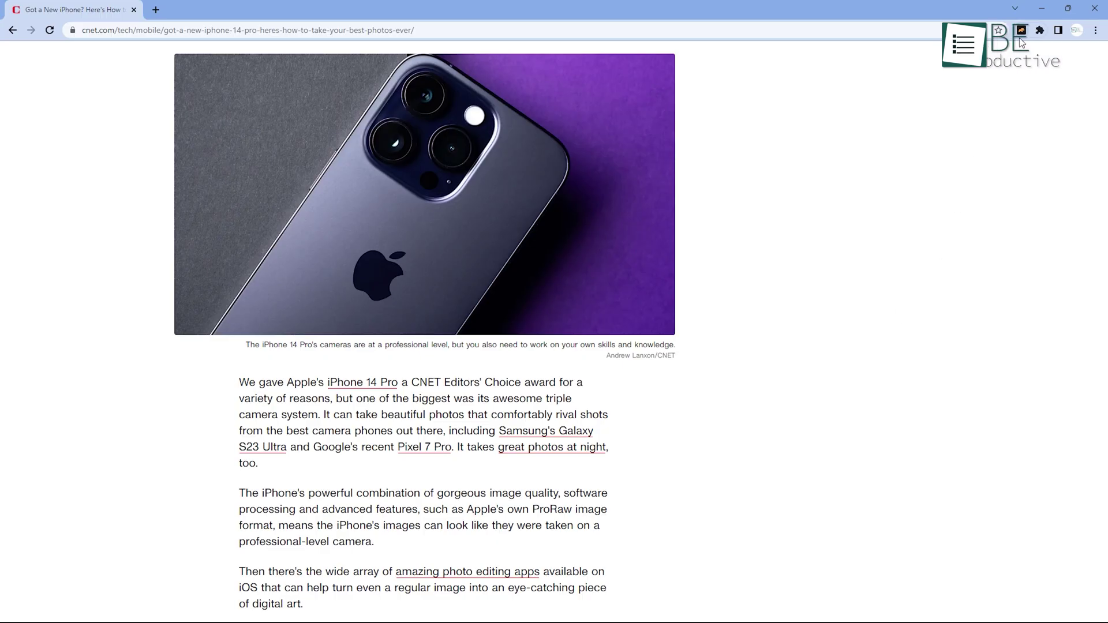
- Save the CNET iPhone 14 Pro article to Mindi with the tag 'iphone'
{"action": "left_click", "coordinate": [1021, 32]}
{"action": "left_click", "coordinate": [879, 115]}
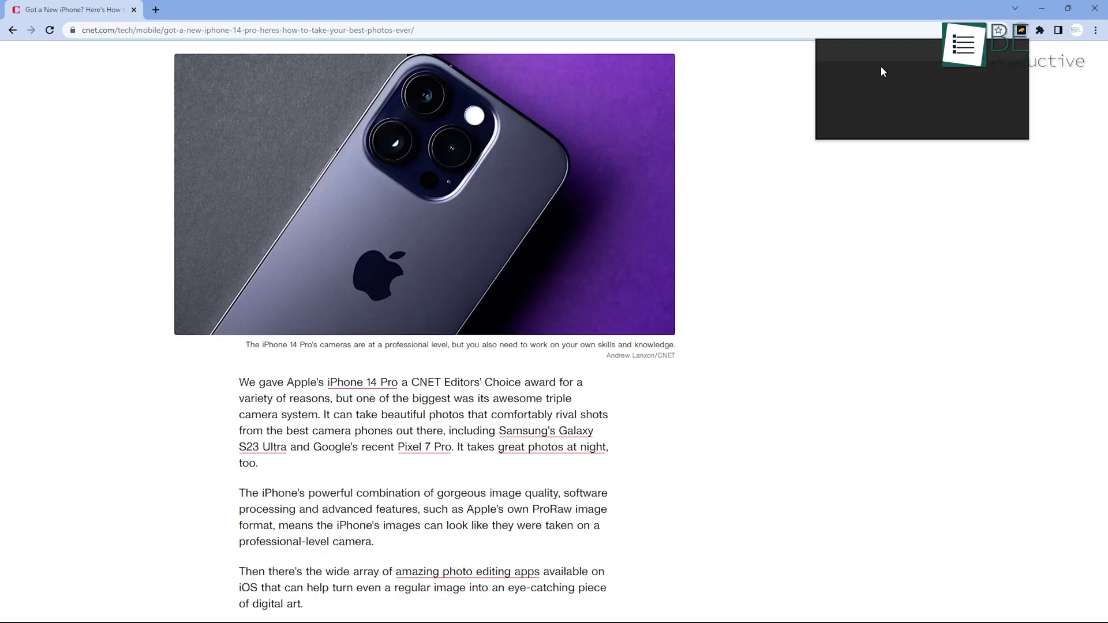
{"action": "type", "text": "iphone"}
{"action": "key", "text": "Return"}
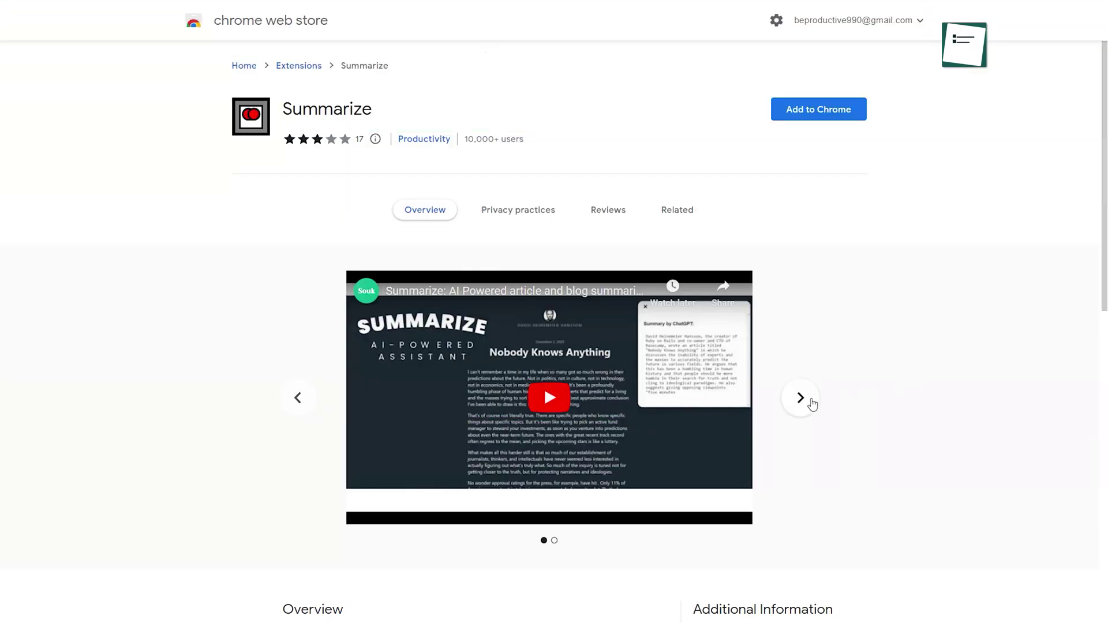
- Page the Summarize listing's gallery past the intro video to the screenshots
{"action": "left_click", "coordinate": [811, 401]}
{"action": "left_click", "coordinate": [811, 401]}
{"action": "left_click", "coordinate": [811, 403]}
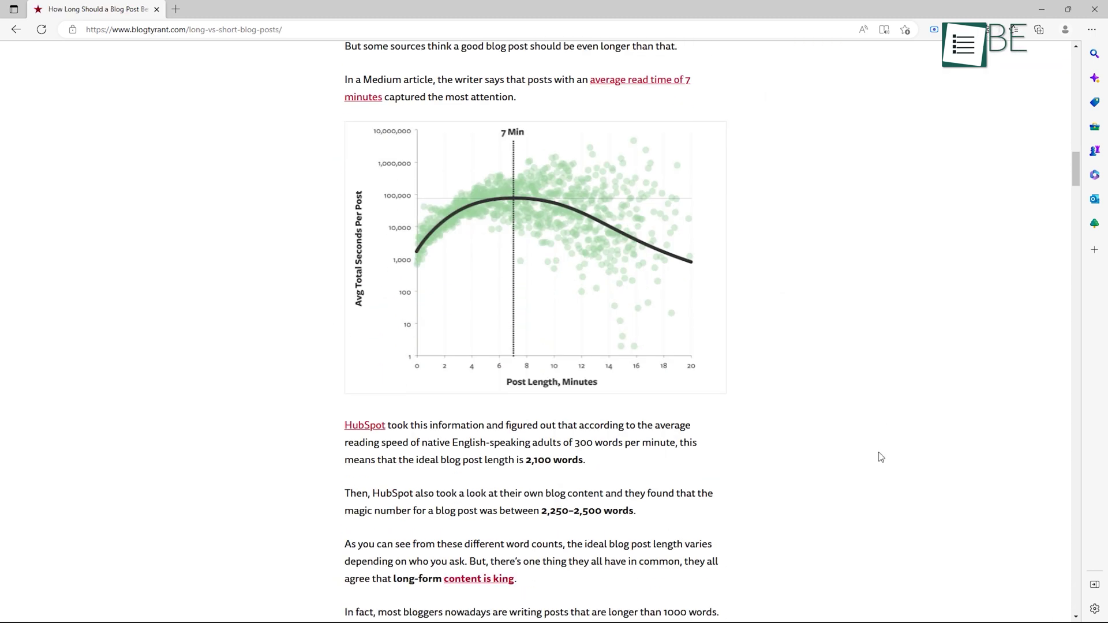
{"action": "scroll", "coordinate": [878, 456], "scroll_direction": "down", "scroll_amount": 5}
{"action": "scroll", "coordinate": [880, 457], "scroll_direction": "down", "scroll_amount": 2}
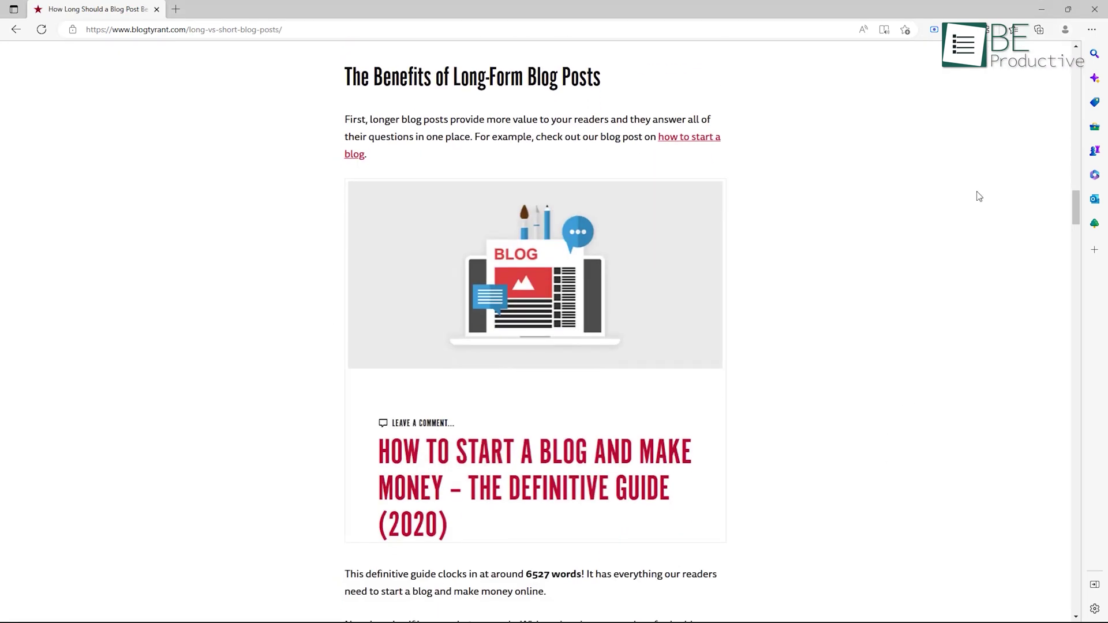
- Request a Summarize ChatGPT summary of the BlogTyrant blog post length article
{"action": "left_click", "coordinate": [958, 29]}
{"action": "scroll", "coordinate": [959, 83], "scroll_direction": "down", "scroll_amount": 4}
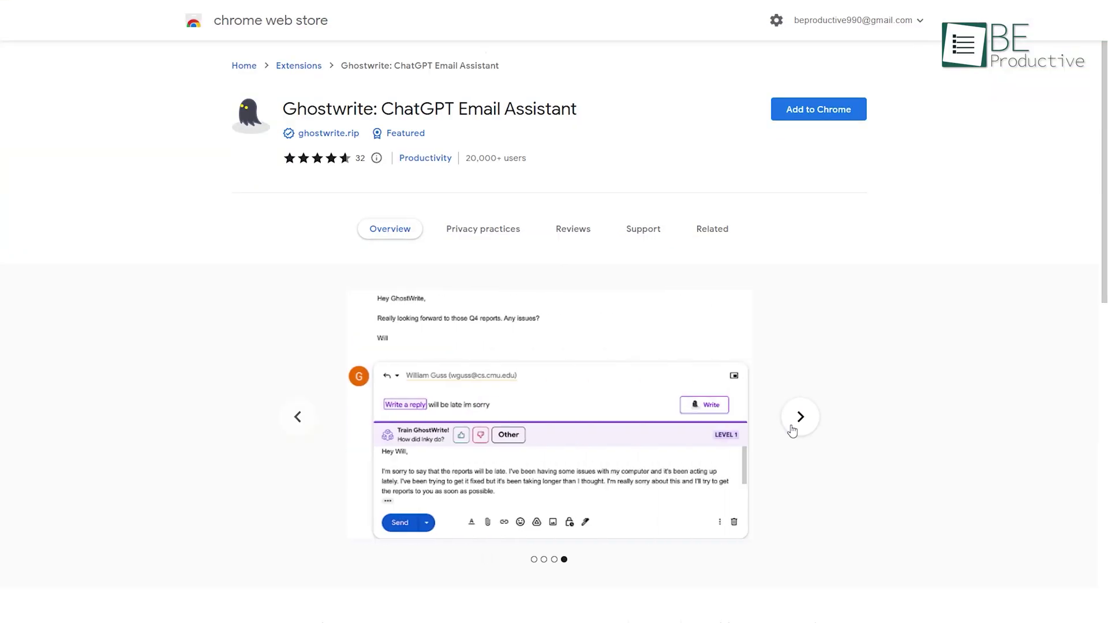
{"action": "left_click", "coordinate": [792, 431]}
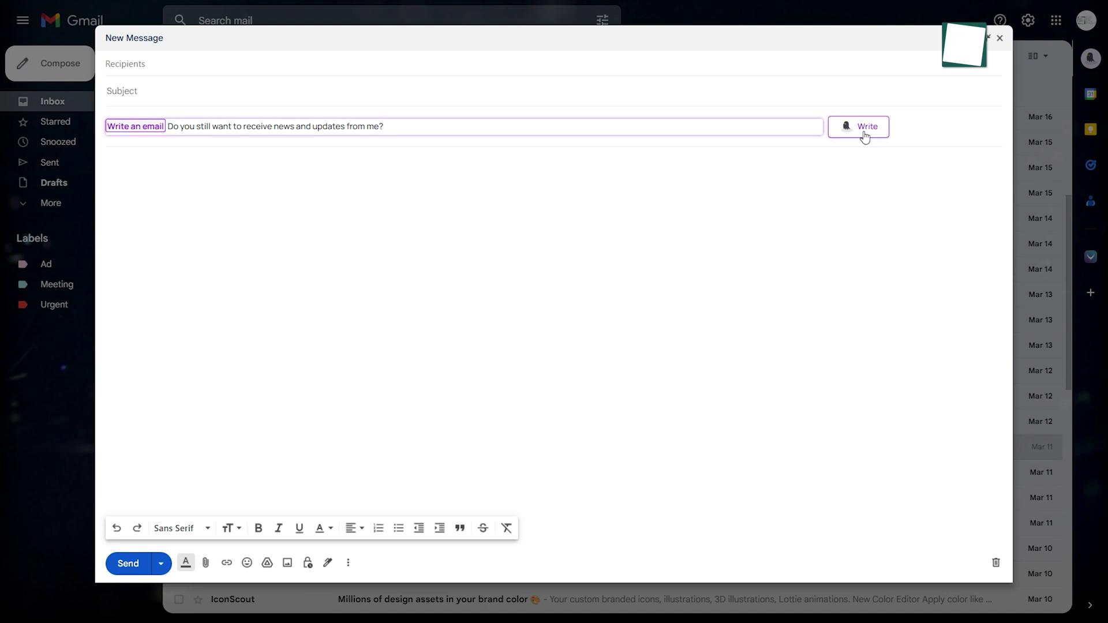
- Generate and rewrite the news-and-updates email draft, and add Ghostwrite to Chrome
{"action": "left_click", "coordinate": [863, 131]}
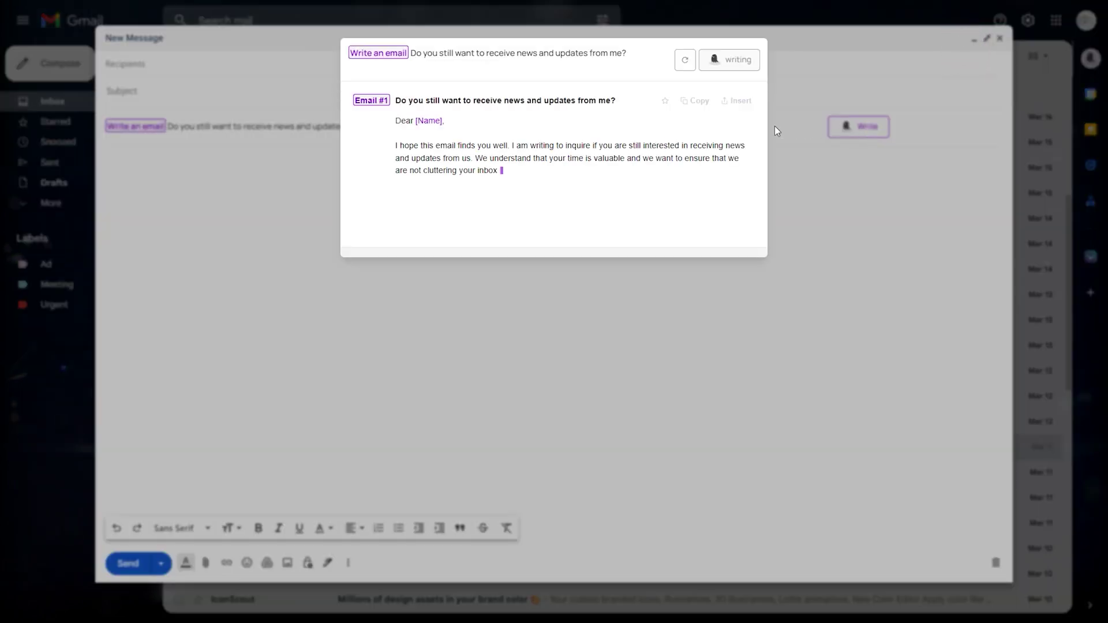
{"action": "left_click", "coordinate": [732, 60]}
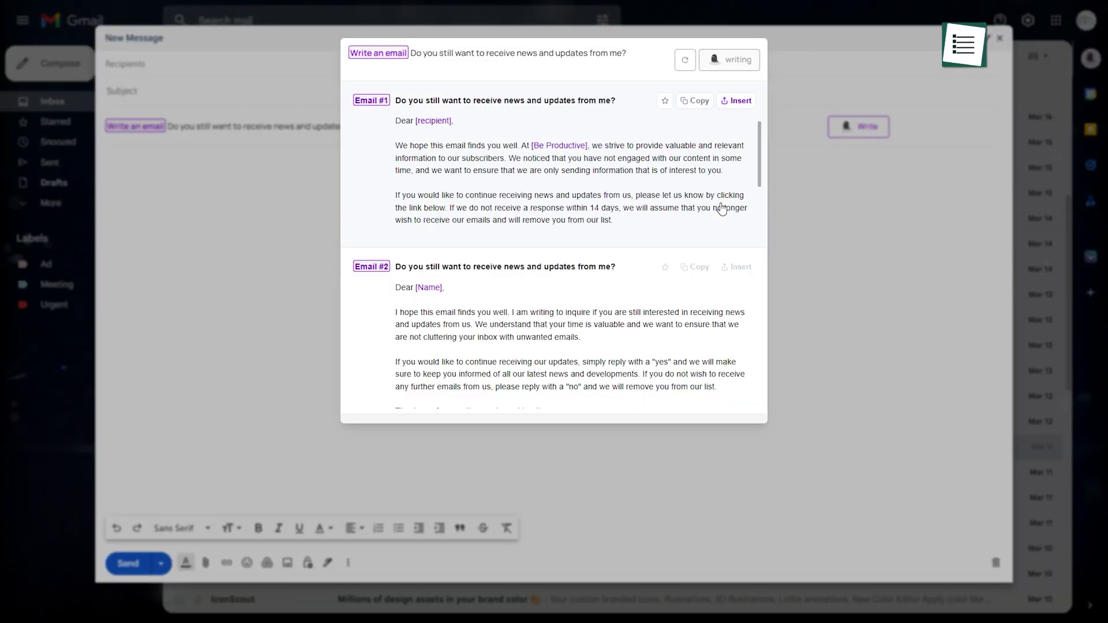
{"action": "scroll", "coordinate": [598, 298], "scroll_direction": "down", "scroll_amount": 3}
{"action": "scroll", "coordinate": [588, 337], "scroll_direction": "up", "scroll_amount": 3}
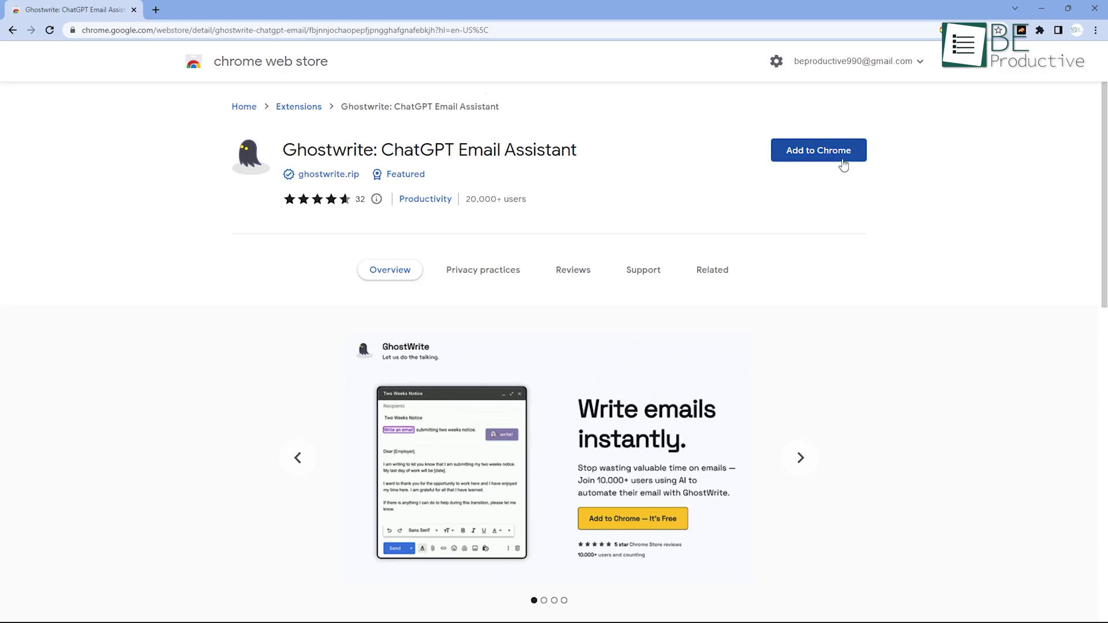
{"action": "left_click", "coordinate": [835, 154]}
{"action": "left_click", "coordinate": [582, 141]}
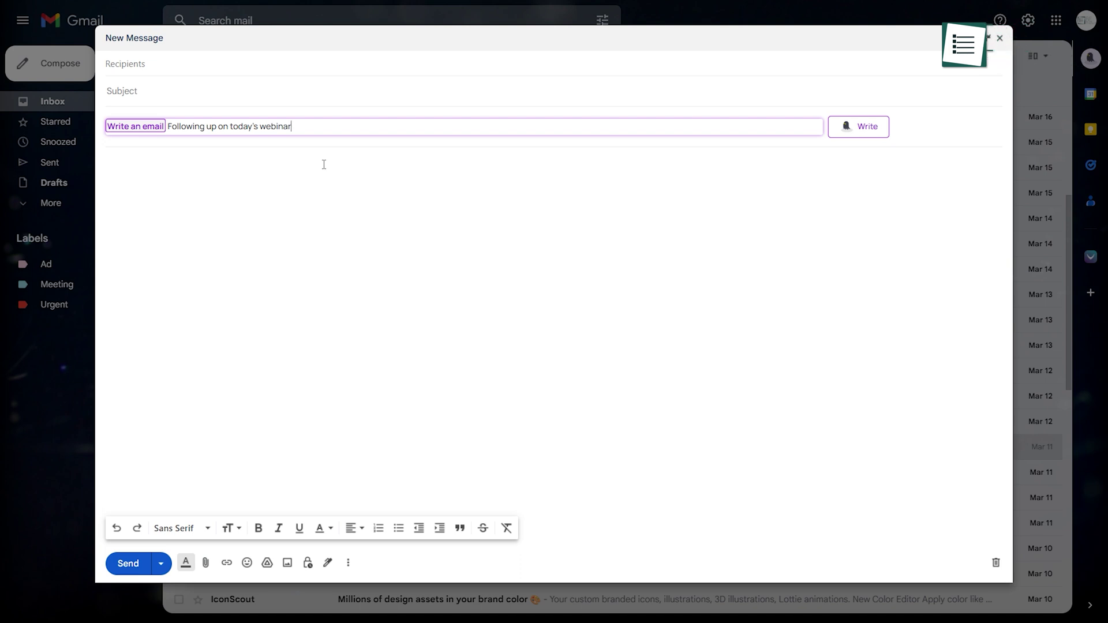
- Generate a Ghostwrite webinar follow-up email, regenerate it, and insert the 'Dear [Attendee]' Email #1
{"action": "left_click", "coordinate": [866, 128]}
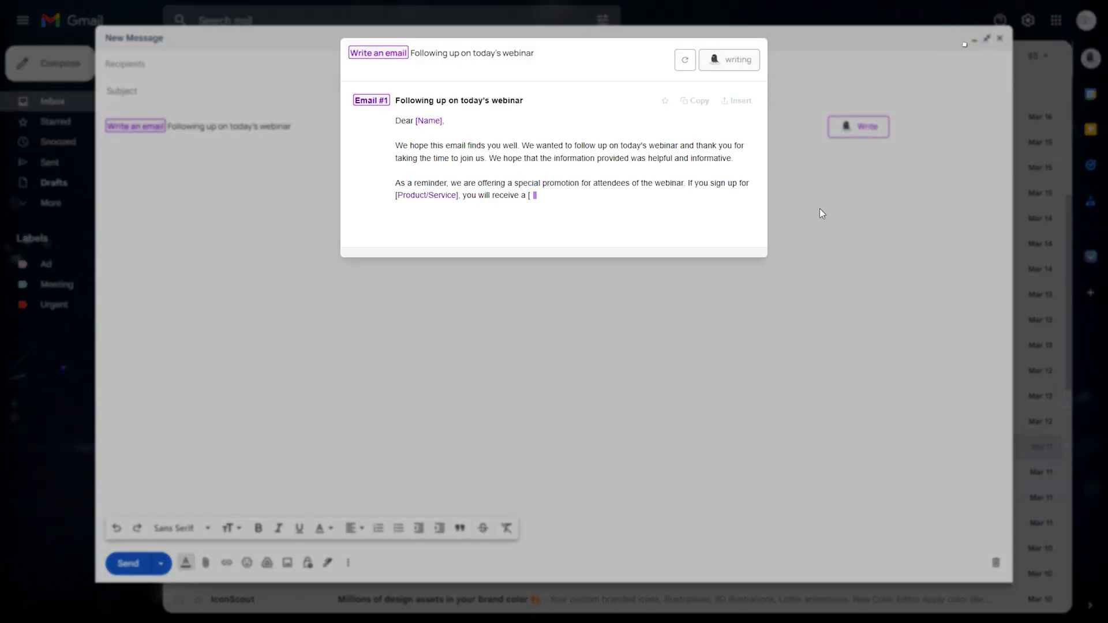
{"action": "left_click", "coordinate": [704, 102]}
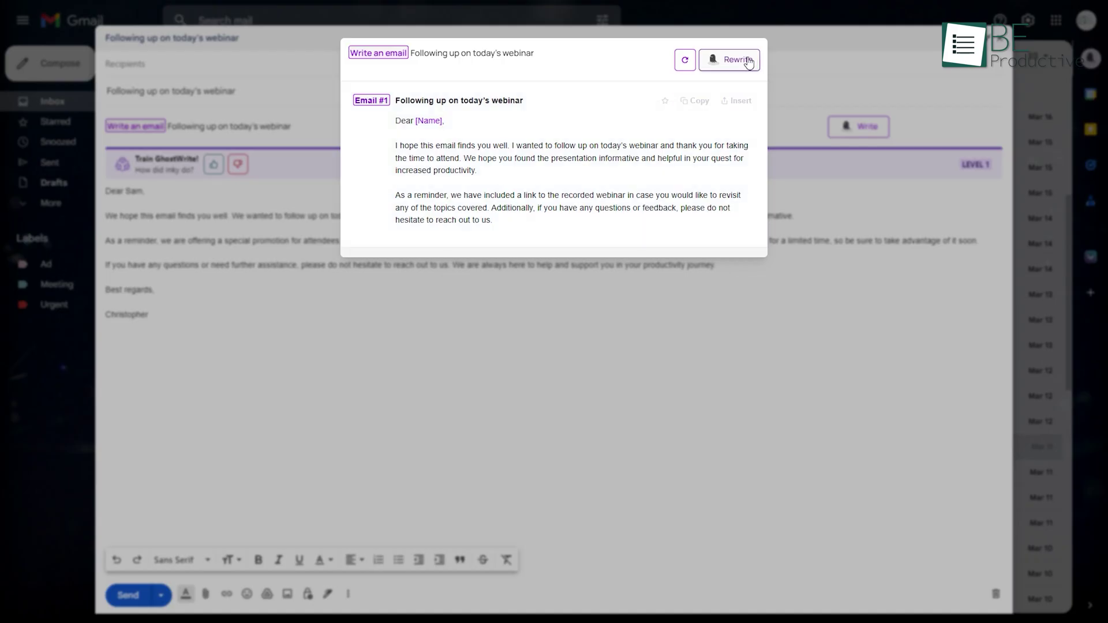
{"action": "left_click", "coordinate": [746, 61]}
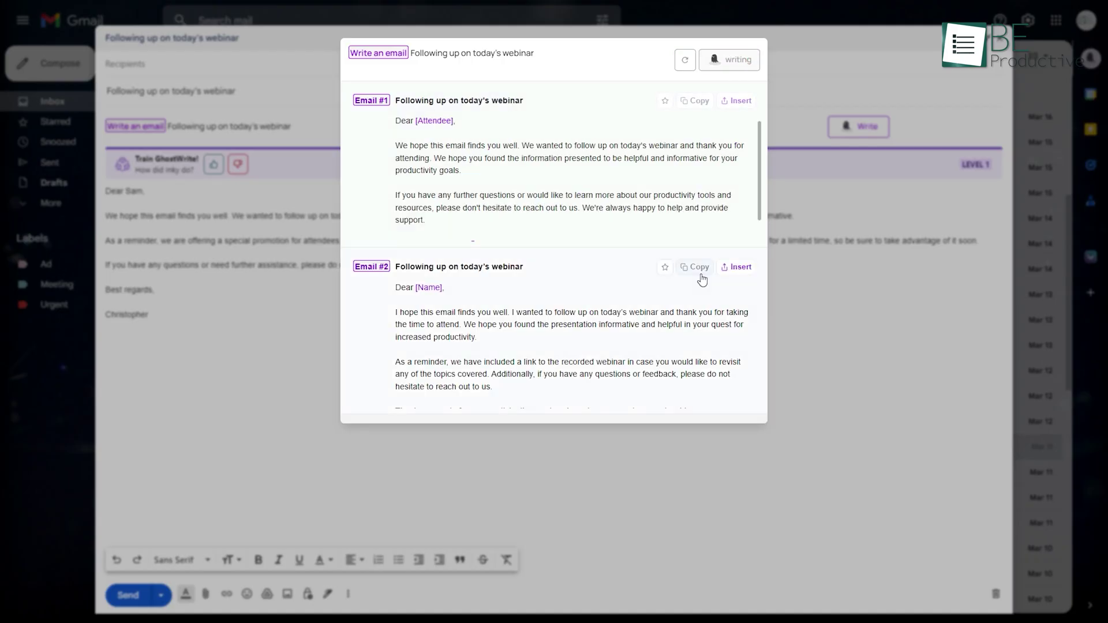
{"action": "left_click", "coordinate": [735, 101]}
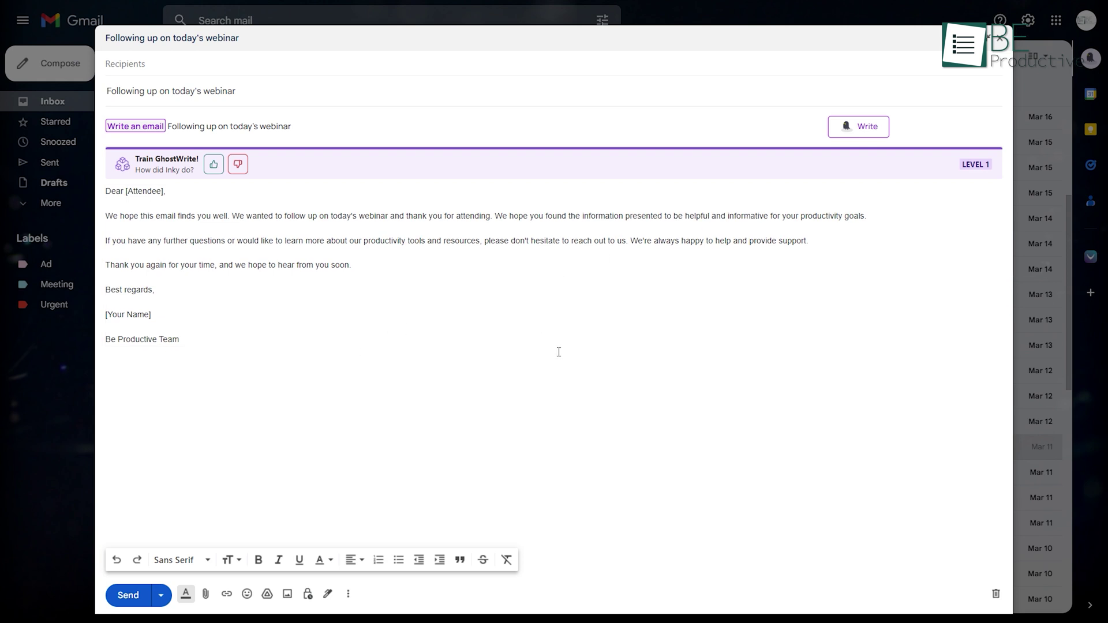